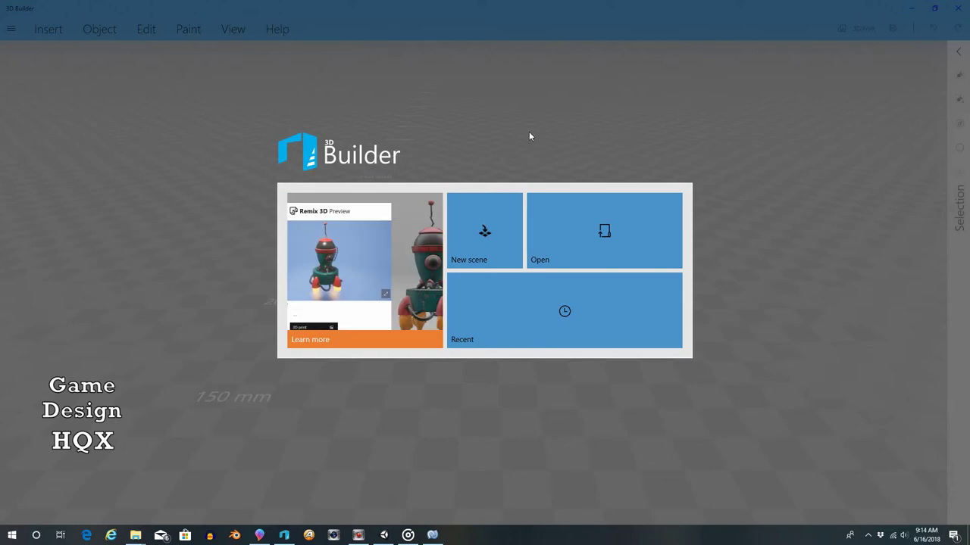
# Step: Create a new scene with a sphere and drag one sphere forward off the other
pyautogui.click(487, 231)
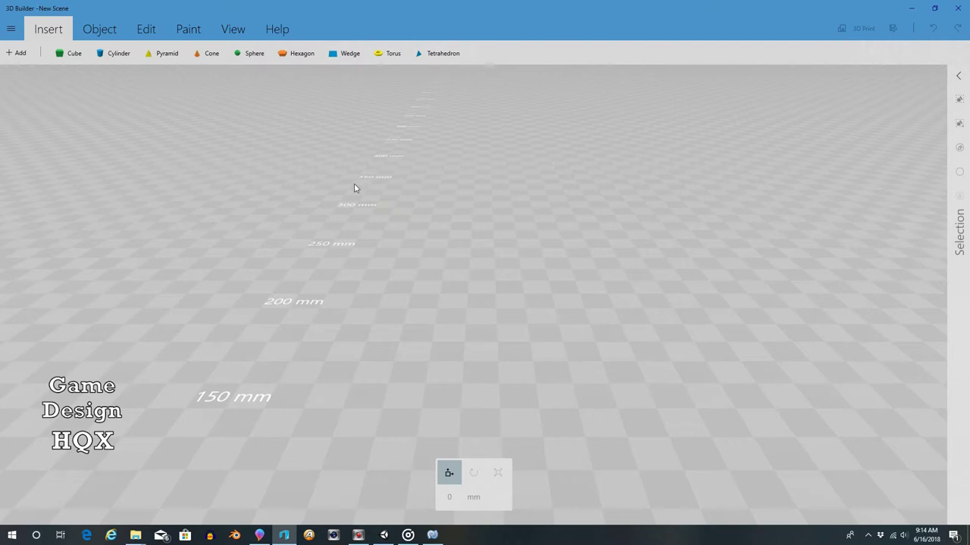
pyautogui.click(251, 55)
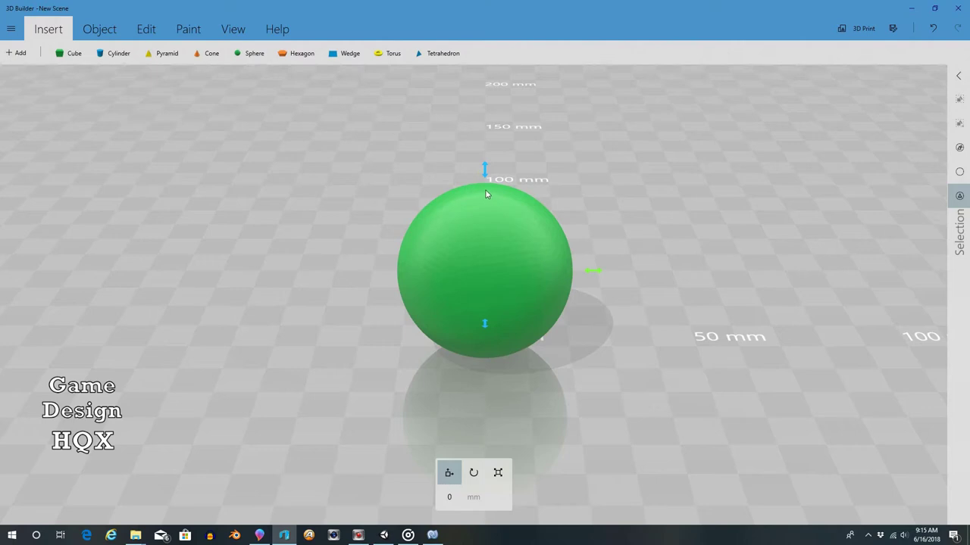
pyautogui.click(960, 173)
pyautogui.click(466, 238)
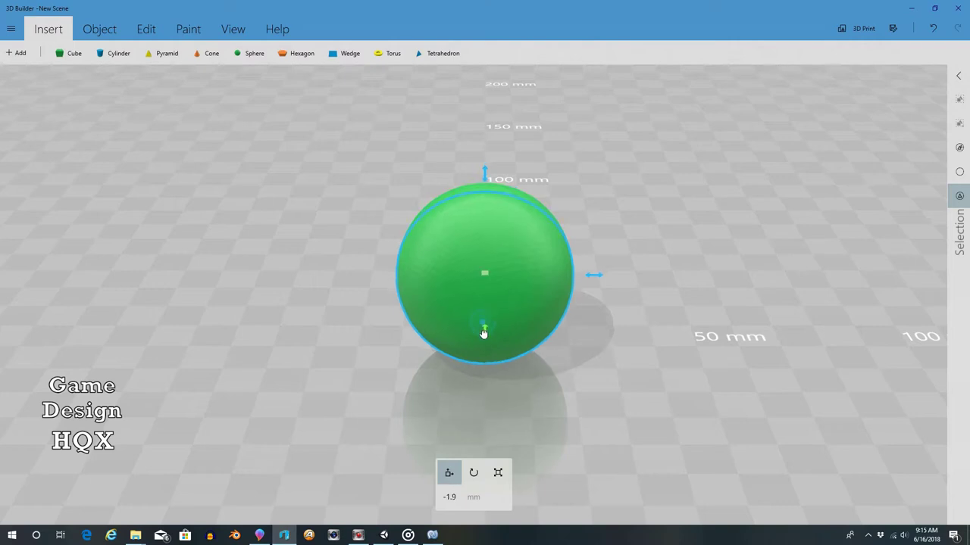
pyautogui.moveTo(485, 325); pyautogui.dragTo(485, 356)
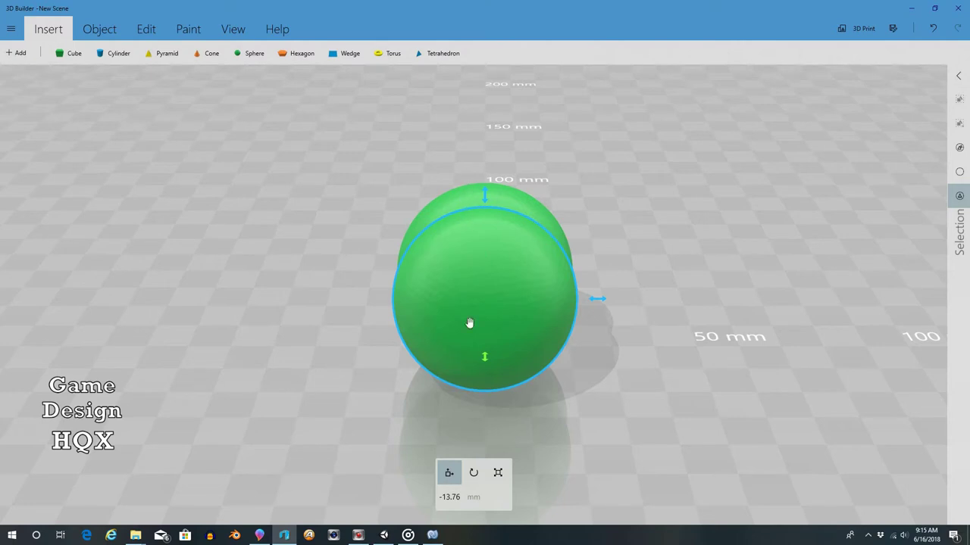
pyautogui.click(502, 482)
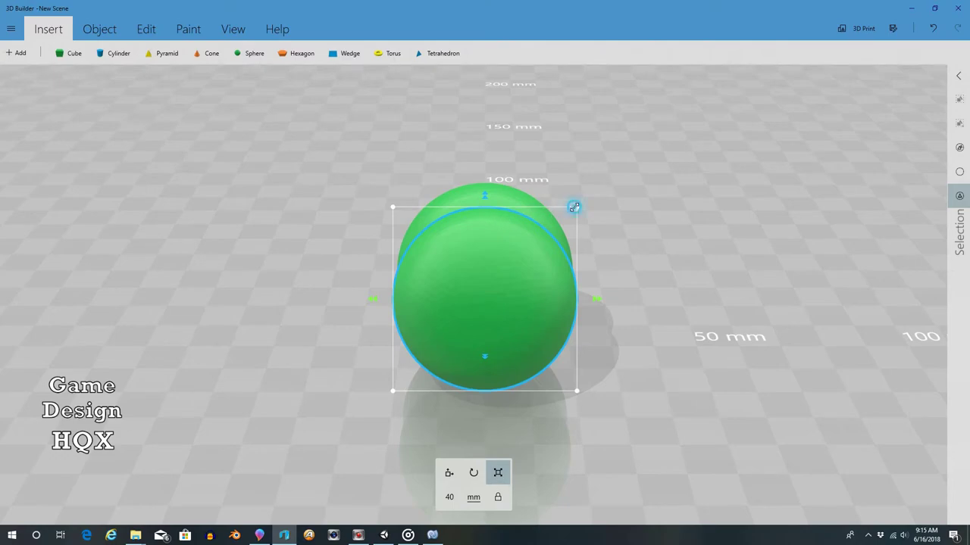
# Step: Shrink the front sphere to a small ball and place it on the big sphere's top
pyautogui.moveTo(574, 207)
pyautogui.mouseDown()
pyautogui.moveTo(528, 295)
pyautogui.moveTo(457, 352)
pyautogui.mouseUp()
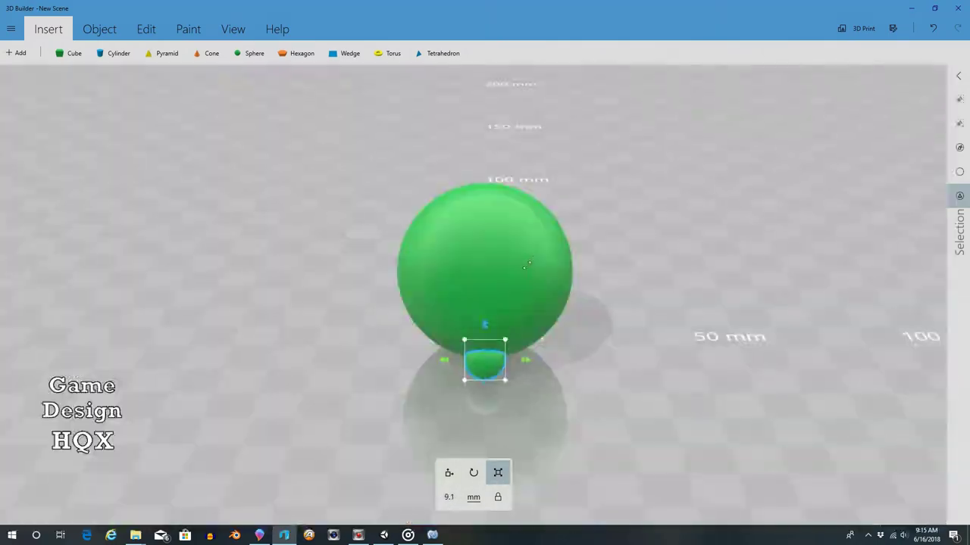
pyautogui.click(448, 473)
pyautogui.moveTo(483, 336)
pyautogui.mouseDown()
pyautogui.moveTo(476, 183)
pyautogui.moveTo(478, 190)
pyautogui.mouseUp()
pyautogui.moveTo(526, 229); pyautogui.dragTo(487, 234)
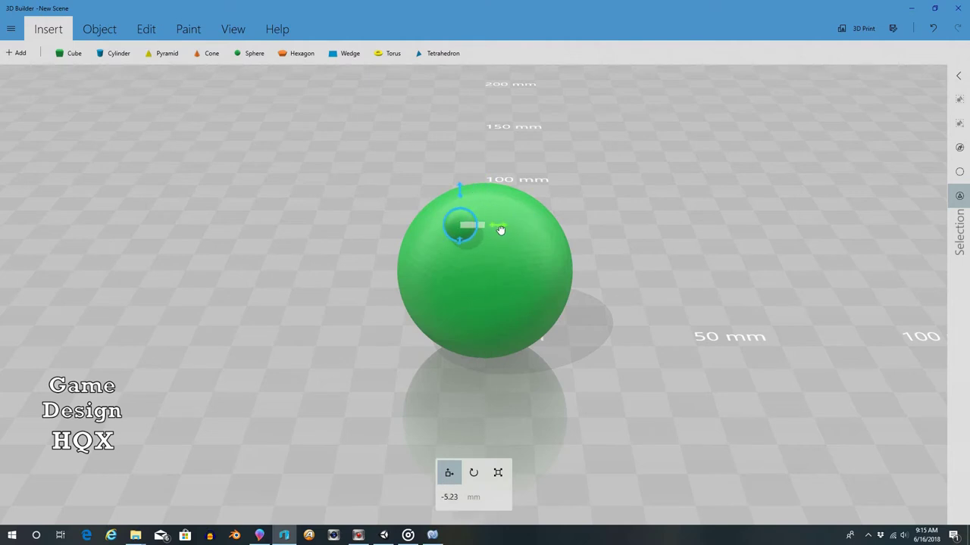
pyautogui.click(498, 471)
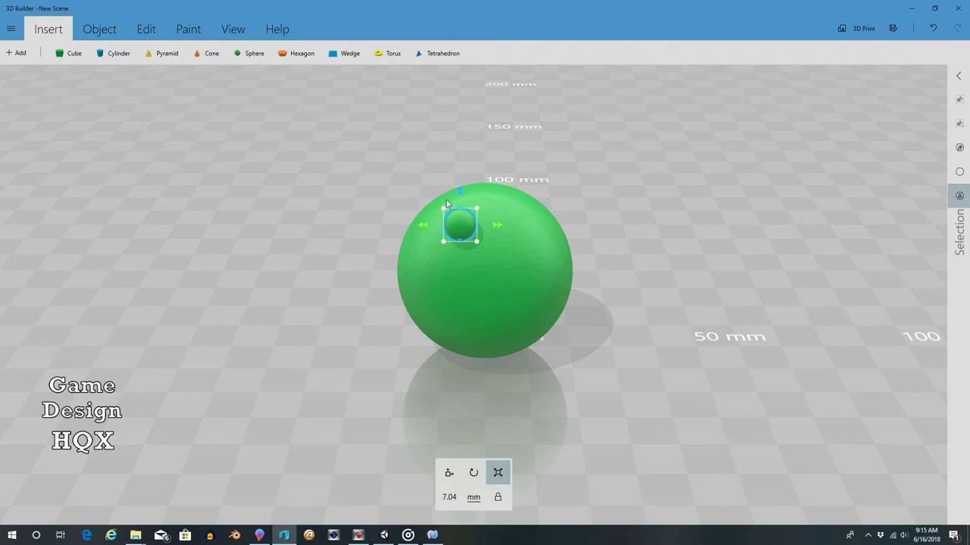
pyautogui.moveTo(443, 209); pyautogui.dragTo(448, 215)
pyautogui.scroll(1, 448, 214)
pyautogui.scroll(1, 448, 214)
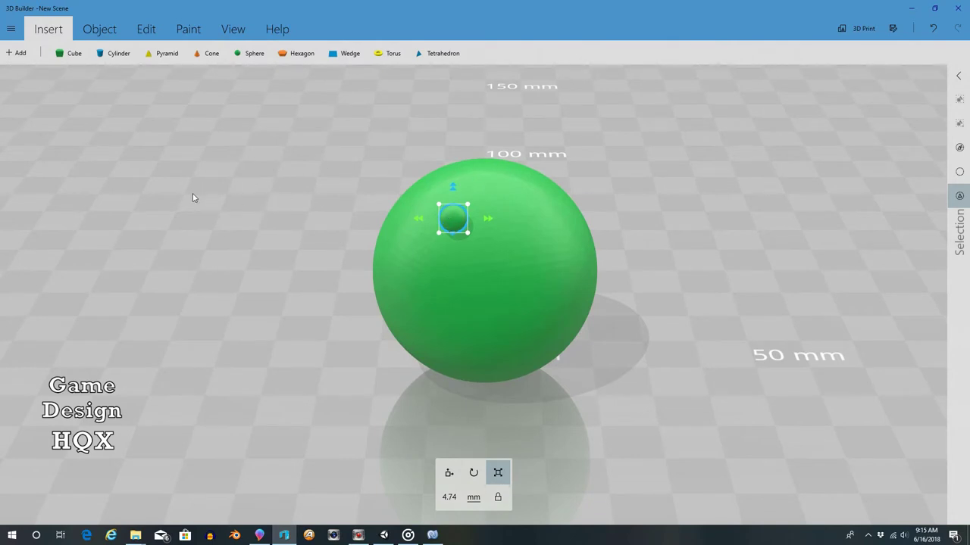
# Step: Undo an accidental stretch and sink the small ball partly into the big sphere
pyautogui.moveTo(201, 192)
pyautogui.mouseDown()
pyautogui.moveTo(613, 200)
pyautogui.moveTo(664, 164)
pyautogui.moveTo(250, 191)
pyautogui.moveTo(378, 216)
pyautogui.moveTo(587, 209)
pyautogui.moveTo(668, 189)
pyautogui.moveTo(689, 166)
pyautogui.moveTo(643, 187)
pyautogui.moveTo(239, 198)
pyautogui.moveTo(744, 170)
pyautogui.moveTo(641, 199)
pyautogui.moveTo(262, 202)
pyautogui.moveTo(191, 215)
pyautogui.moveTo(464, 242)
pyautogui.moveTo(684, 200)
pyautogui.mouseUp()
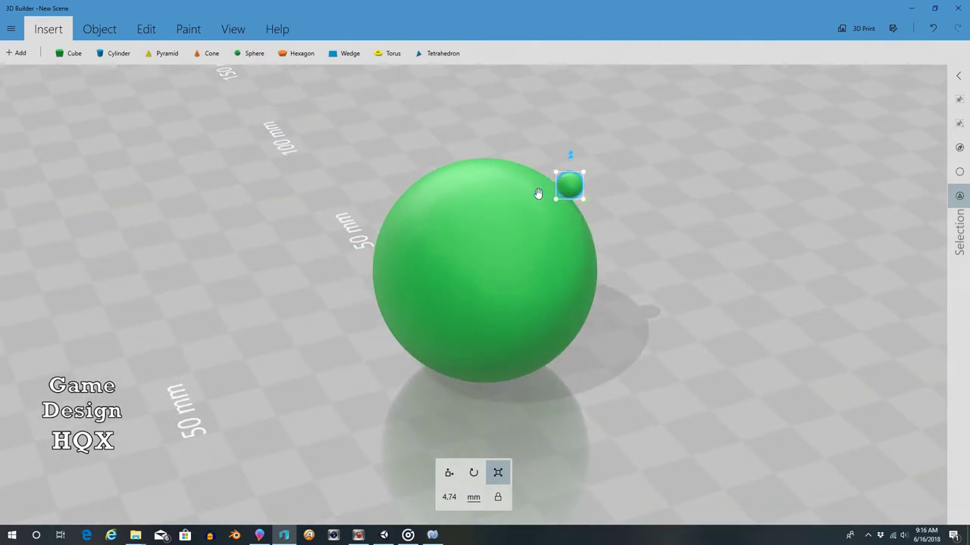
pyautogui.moveTo(537, 193); pyautogui.dragTo(518, 197)
pyautogui.click(932, 28)
pyautogui.click(448, 472)
pyautogui.moveTo(533, 198); pyautogui.dragTo(521, 212)
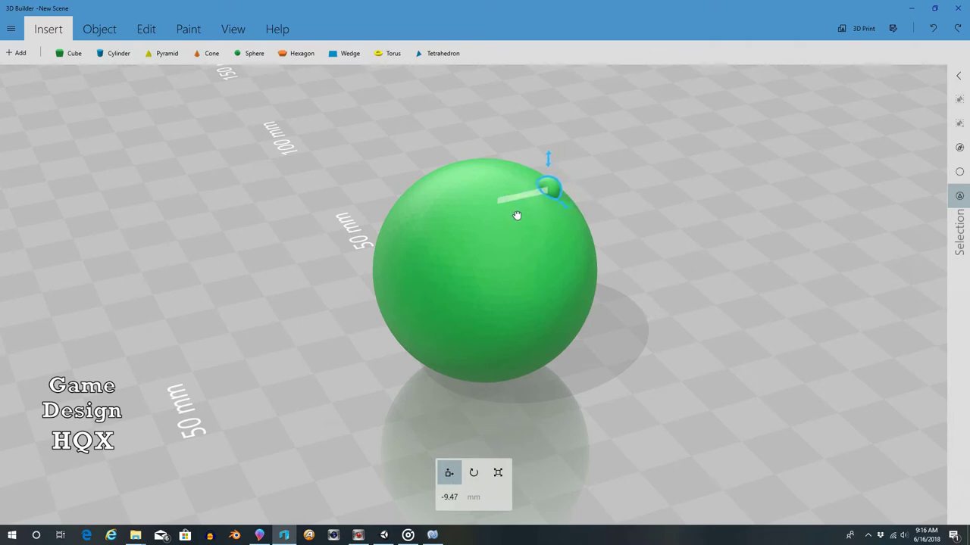
pyautogui.moveTo(521, 212); pyautogui.dragTo(515, 218)
pyautogui.moveTo(626, 166)
pyautogui.mouseDown(button='right')
pyautogui.moveTo(610, 180)
pyautogui.moveTo(460, 195)
pyautogui.moveTo(208, 202)
pyautogui.mouseUp(button='right')
pyautogui.moveTo(640, 201)
pyautogui.mouseDown(button='right')
pyautogui.moveTo(599, 177)
pyautogui.moveTo(608, 181)
pyautogui.mouseUp(button='right')
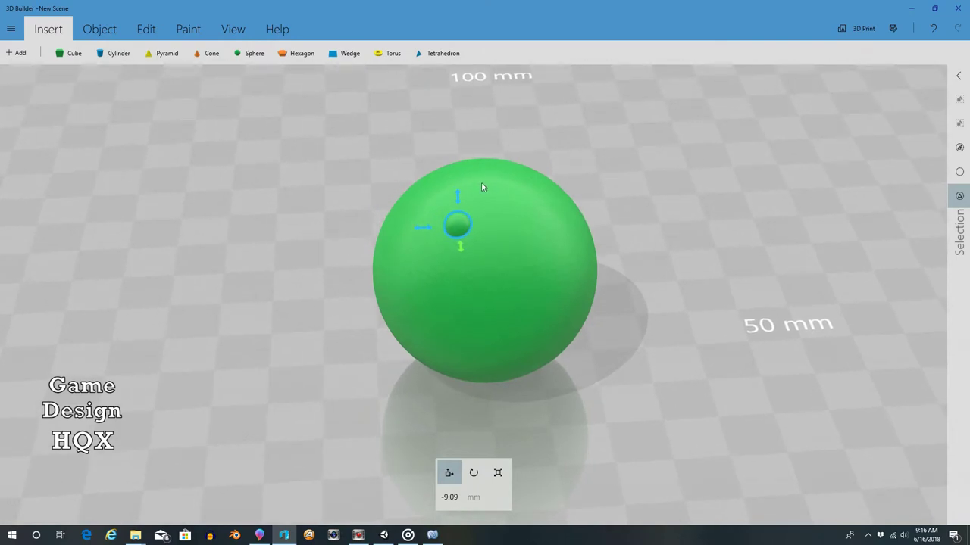
# Step: Copy and paste the small ball, move the copy left, and reselect the original
pyautogui.click(960, 171)
pyautogui.click(107, 36)
pyautogui.click(83, 53)
pyautogui.click(147, 56)
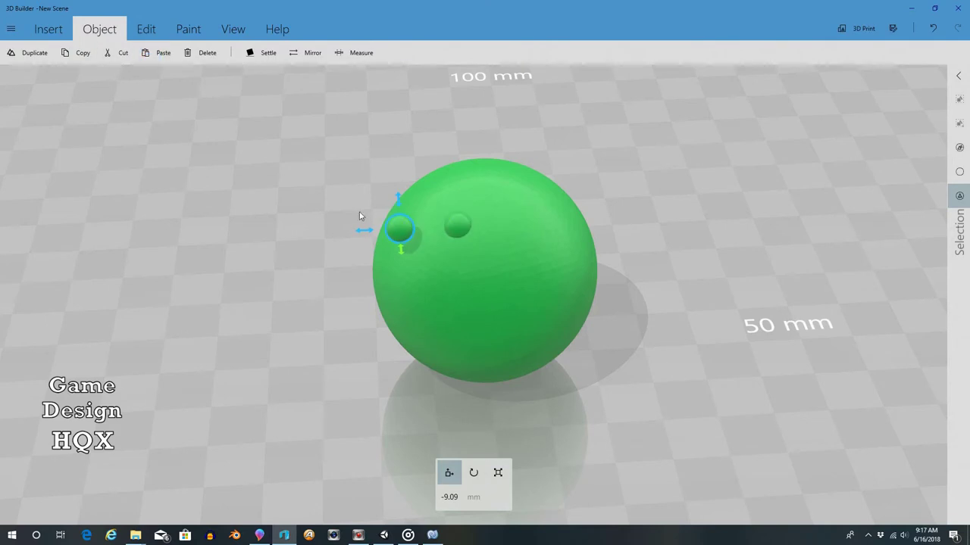
pyautogui.moveTo(363, 235); pyautogui.dragTo(170, 212)
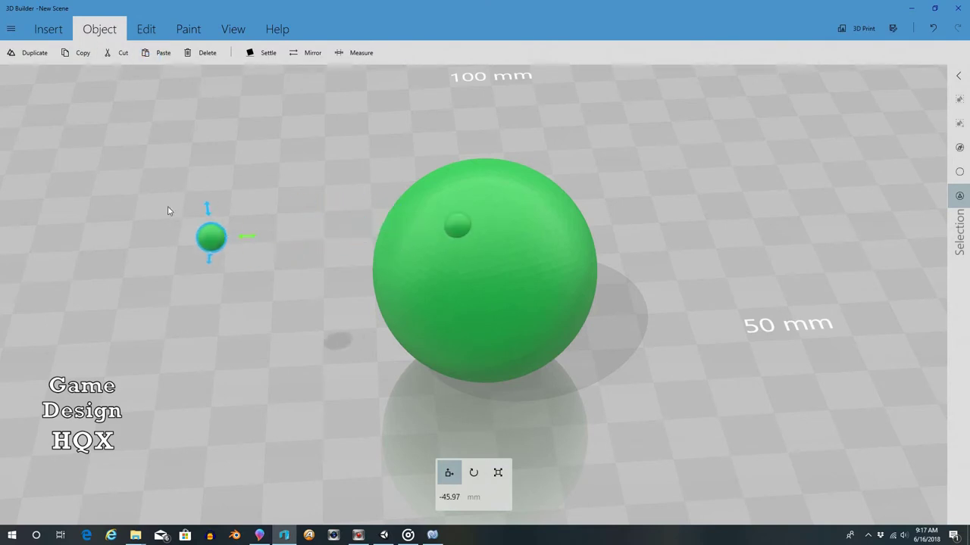
pyautogui.click(959, 172)
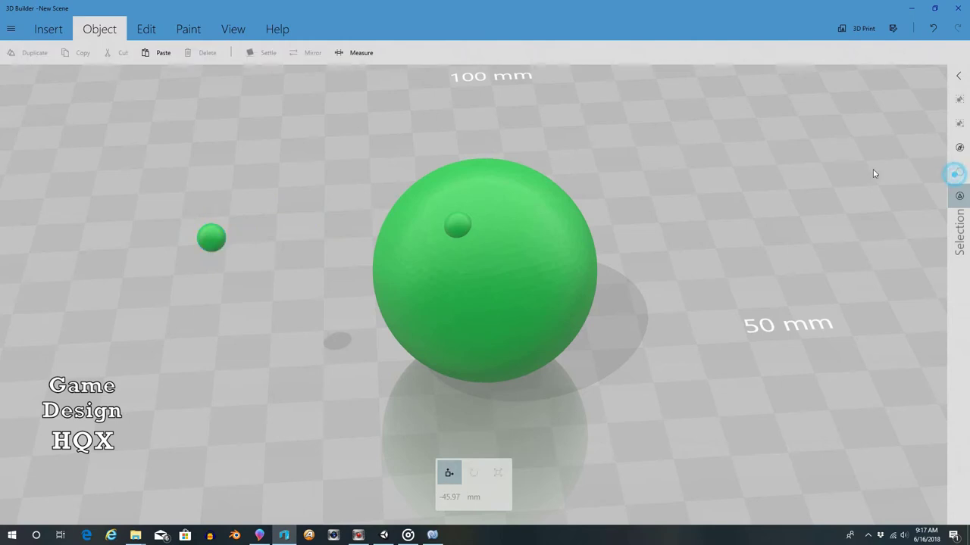
pyautogui.click(459, 225)
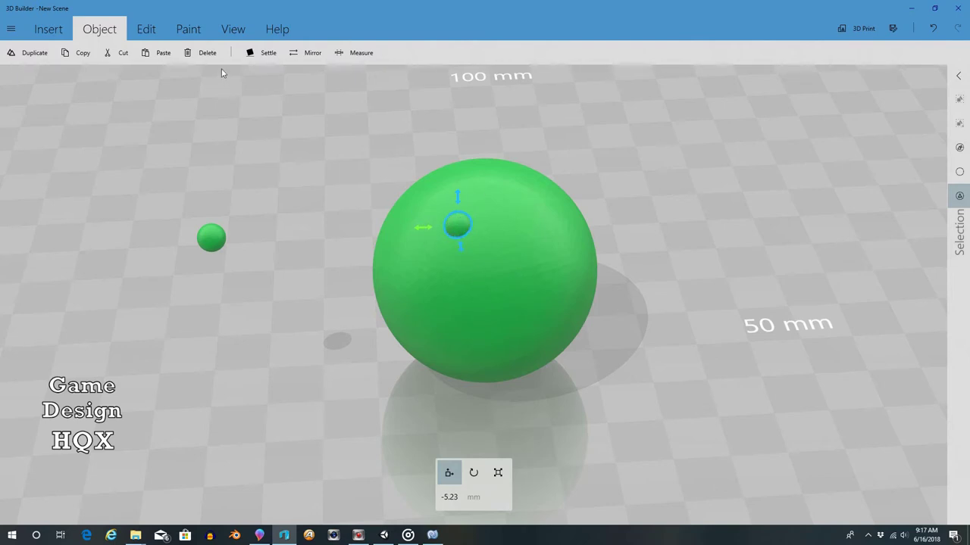
# Step: Use Edit > Subtract on the embedded small ball to dent the large sphere
pyautogui.click(148, 36)
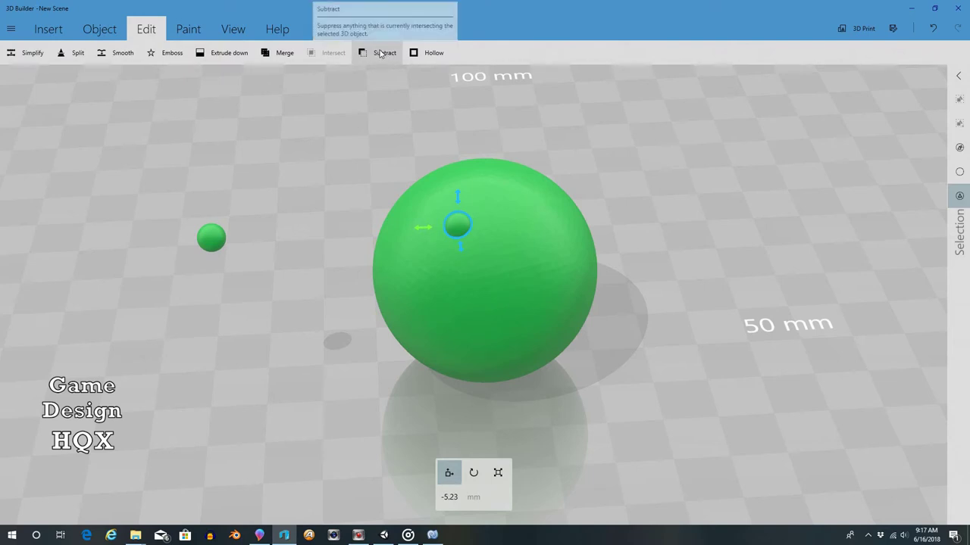
pyautogui.click(381, 53)
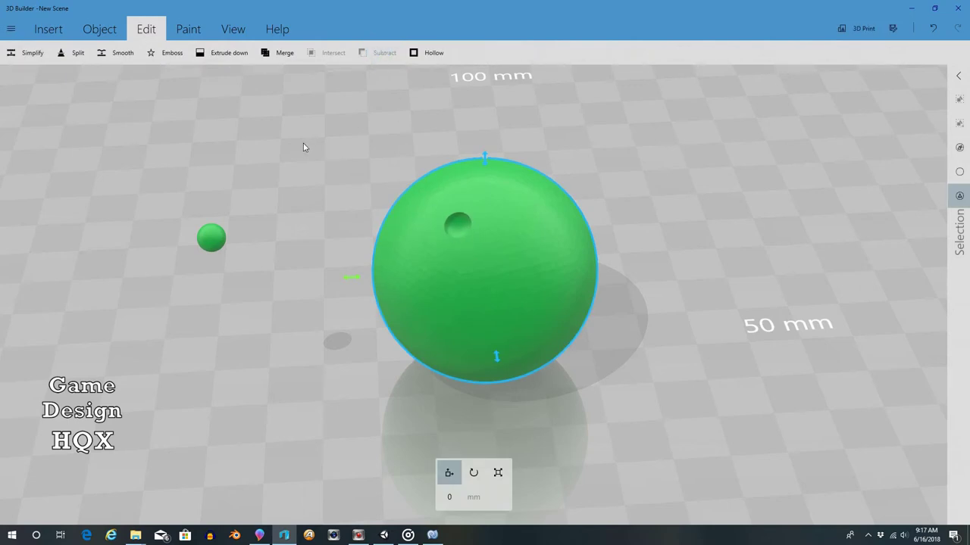
pyautogui.moveTo(303, 144)
pyautogui.mouseDown(button='right')
pyautogui.moveTo(612, 130)
pyautogui.moveTo(671, 143)
pyautogui.moveTo(614, 182)
pyautogui.moveTo(308, 147)
pyautogui.mouseUp(button='right')
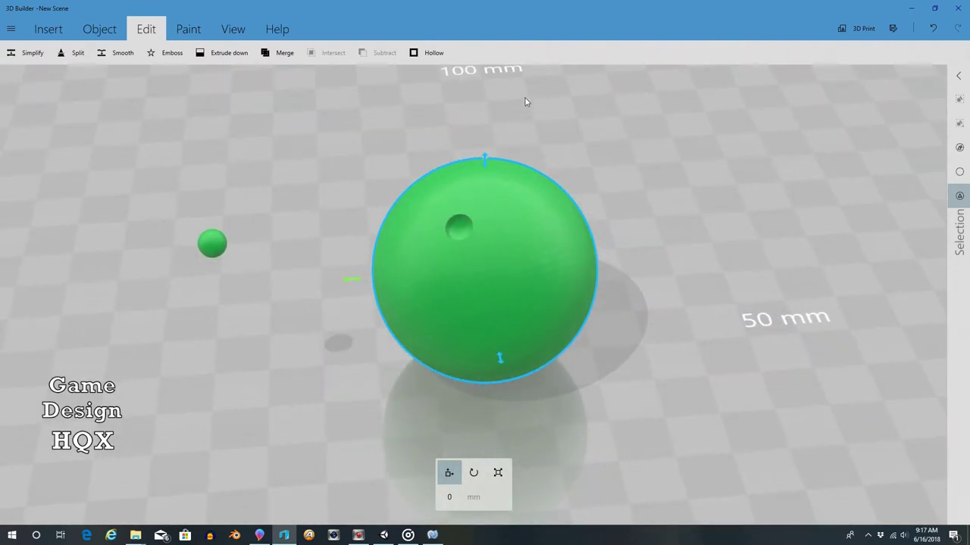
# Step: Paste another copy of the spare small ball and shift both balls right
pyautogui.click(958, 169)
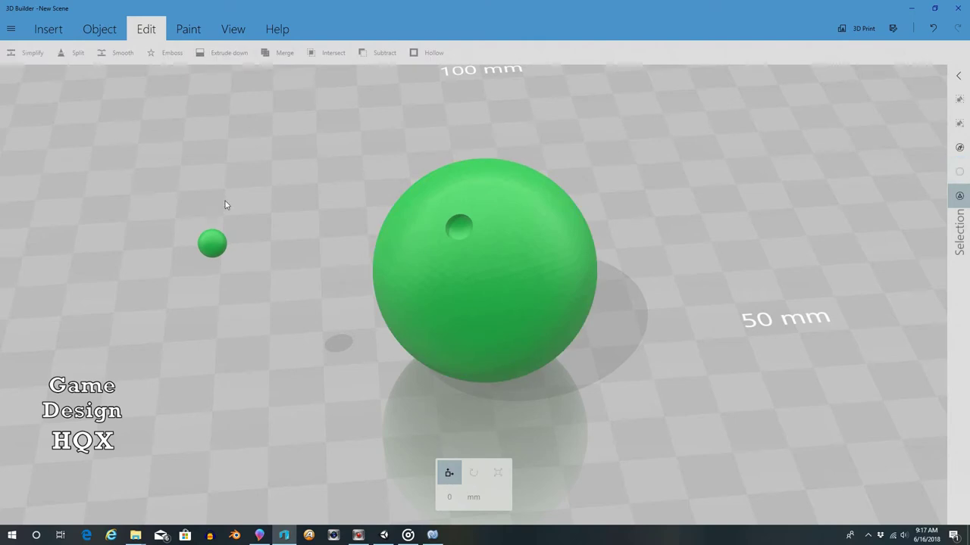
pyautogui.click(216, 243)
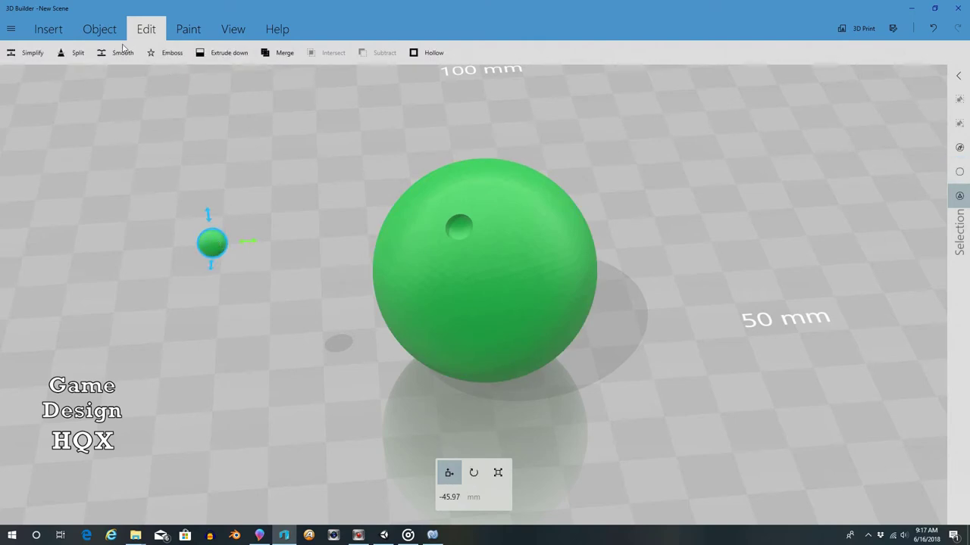
pyautogui.click(98, 32)
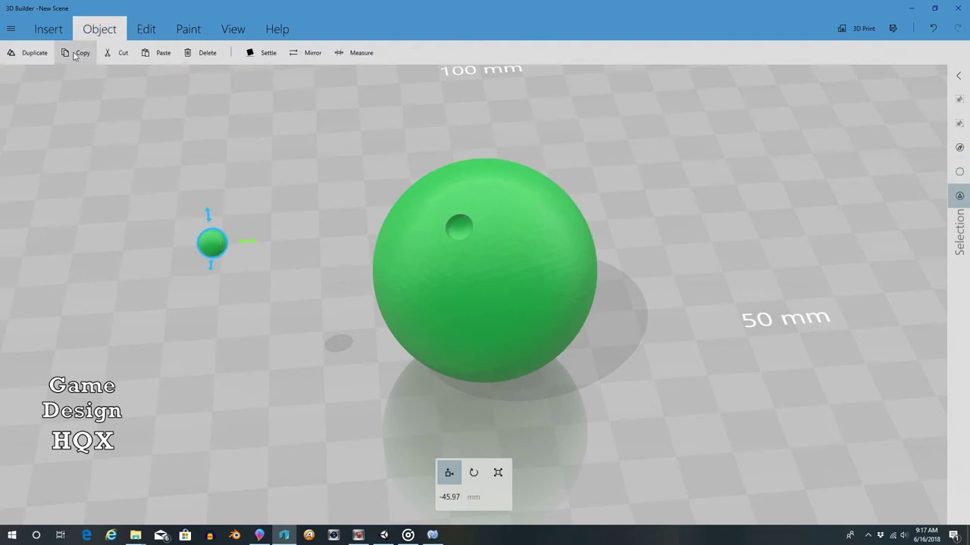
pyautogui.click(160, 53)
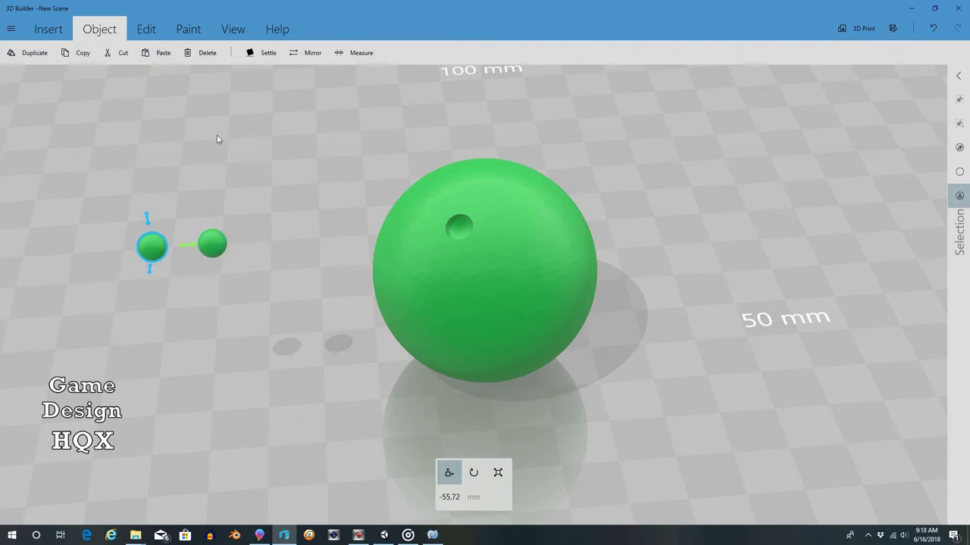
pyautogui.keyDown('ctrl'); pyautogui.click(214, 242); pyautogui.keyUp('ctrl')
pyautogui.moveTo(253, 246); pyautogui.dragTo(294, 247)
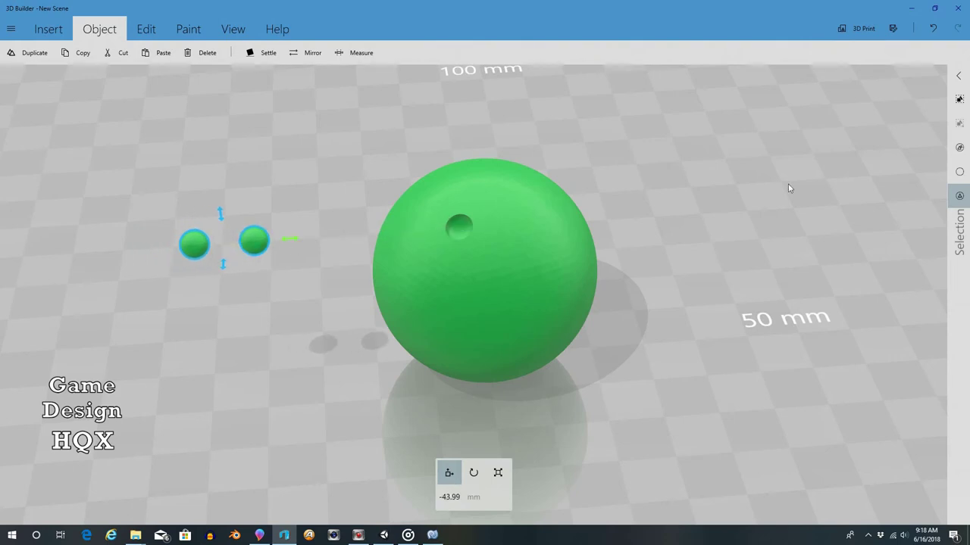
pyautogui.click(959, 172)
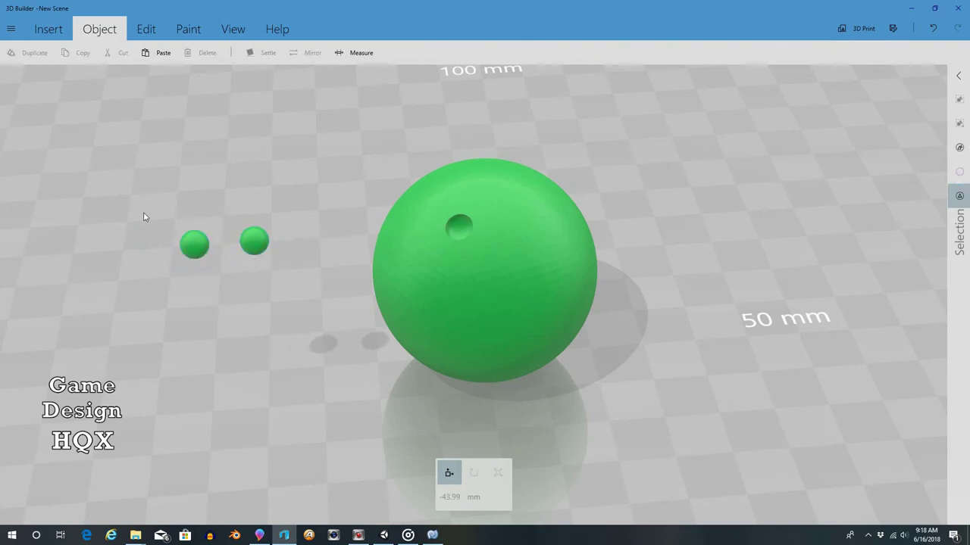
# Step: Push one small ball into the big sphere beside the first hole and subtract it
pyautogui.click(247, 242)
pyautogui.moveTo(290, 241); pyautogui.dragTo(560, 255)
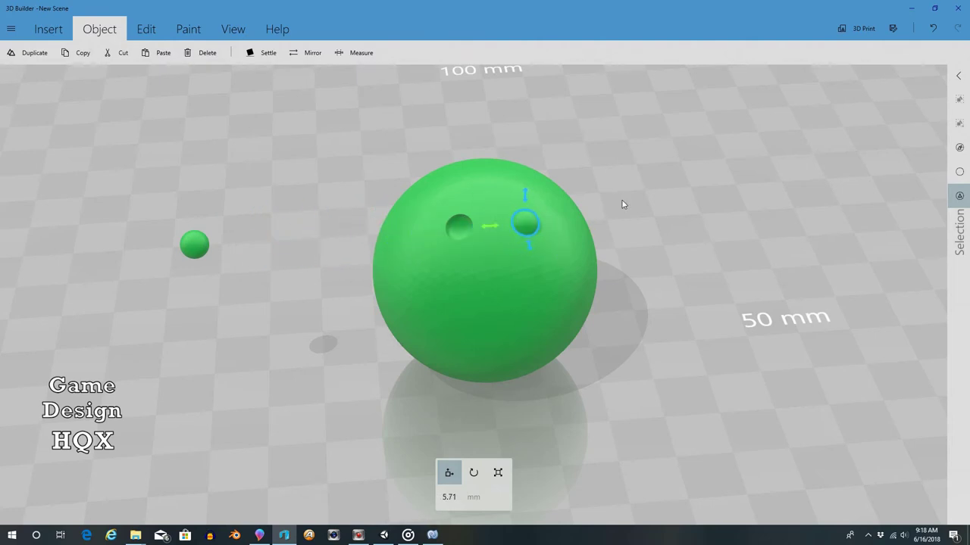
pyautogui.moveTo(623, 205)
pyautogui.mouseDown()
pyautogui.moveTo(183, 156)
pyautogui.moveTo(657, 198)
pyautogui.moveTo(649, 194)
pyautogui.moveTo(779, 184)
pyautogui.moveTo(545, 158)
pyautogui.mouseUp()
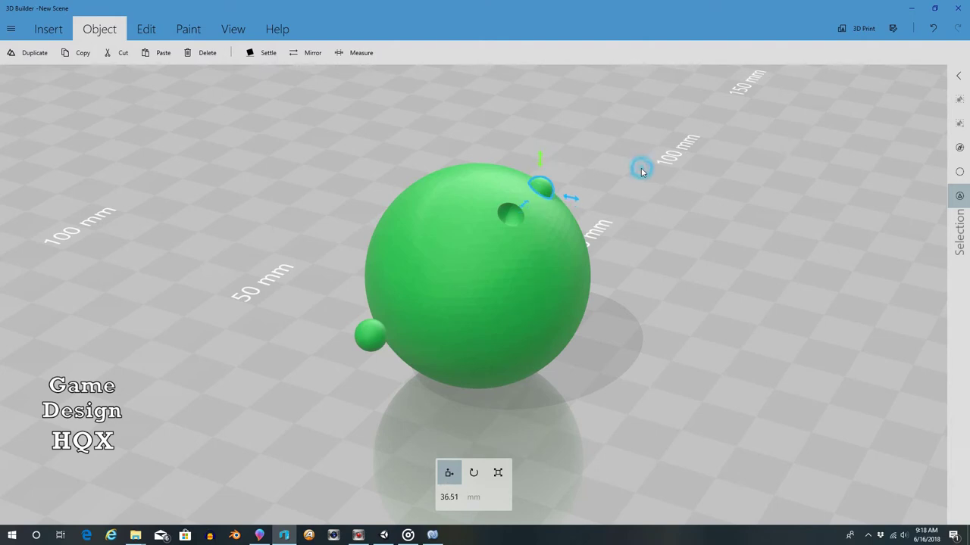
pyautogui.moveTo(641, 166); pyautogui.dragTo(534, 203)
pyautogui.moveTo(606, 179); pyautogui.dragTo(395, 199)
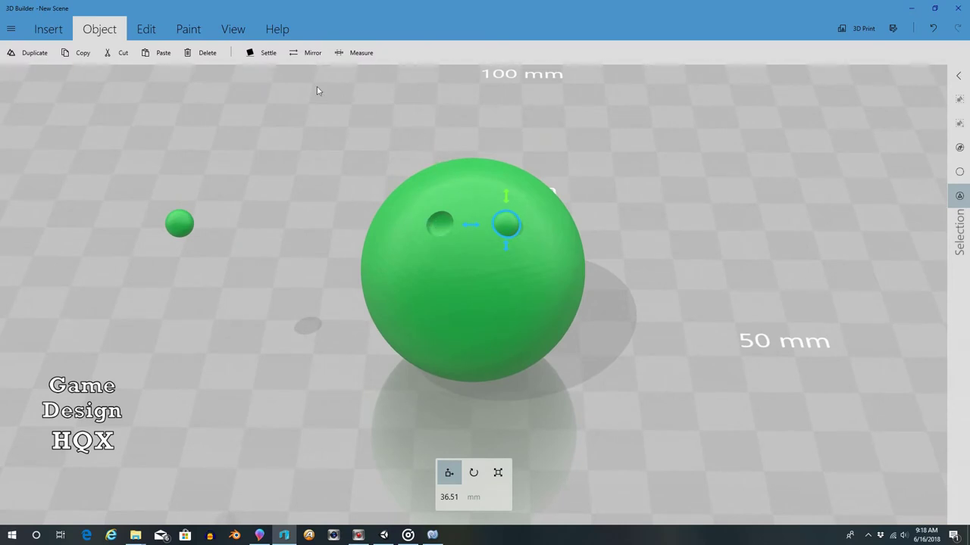
pyautogui.click(145, 29)
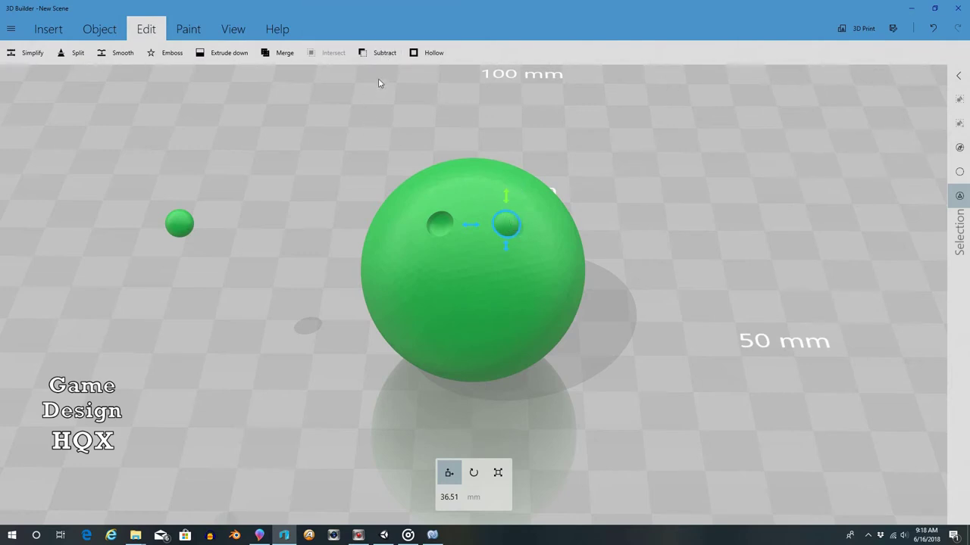
pyautogui.click(381, 54)
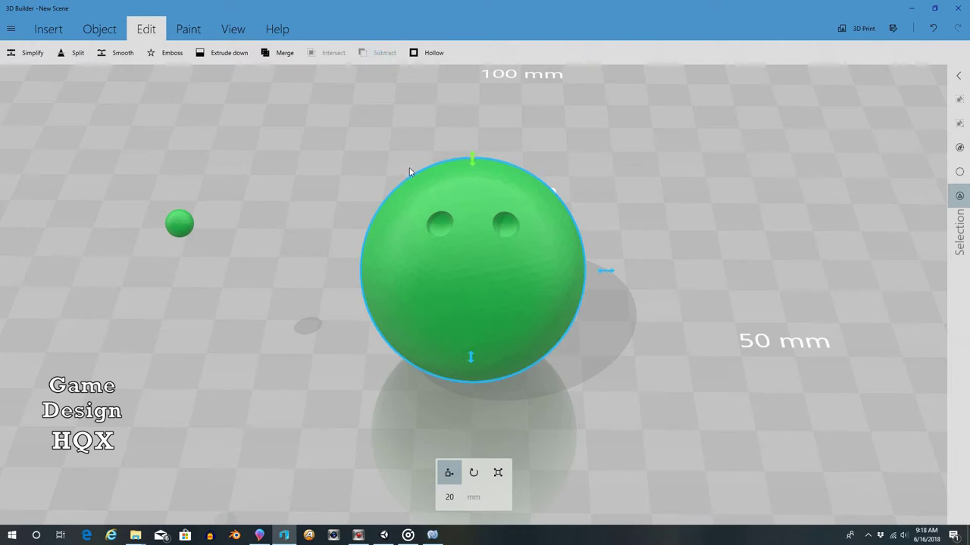
pyautogui.click(960, 172)
# Step: Move the last small ball into the green sphere below the two holes
pyautogui.click(179, 233)
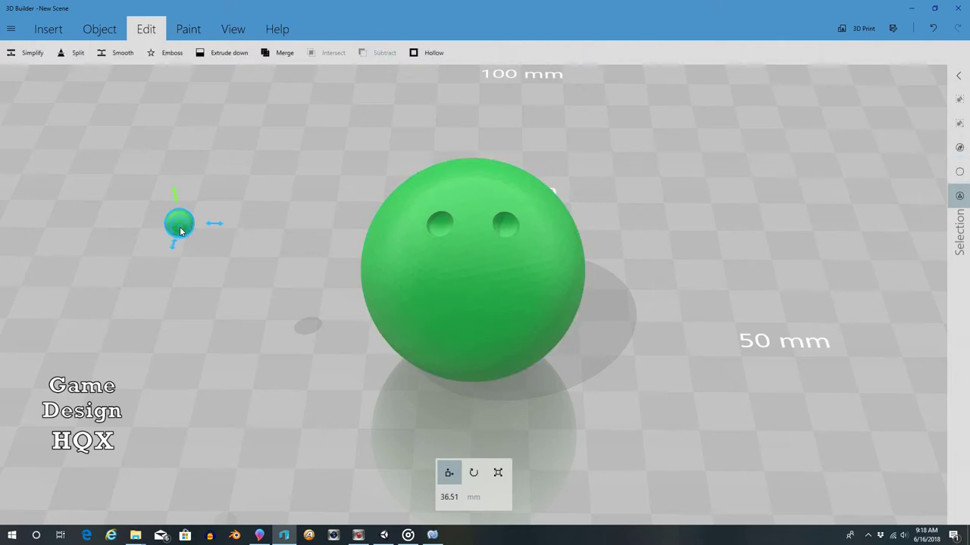
pyautogui.moveTo(221, 227); pyautogui.dragTo(513, 236)
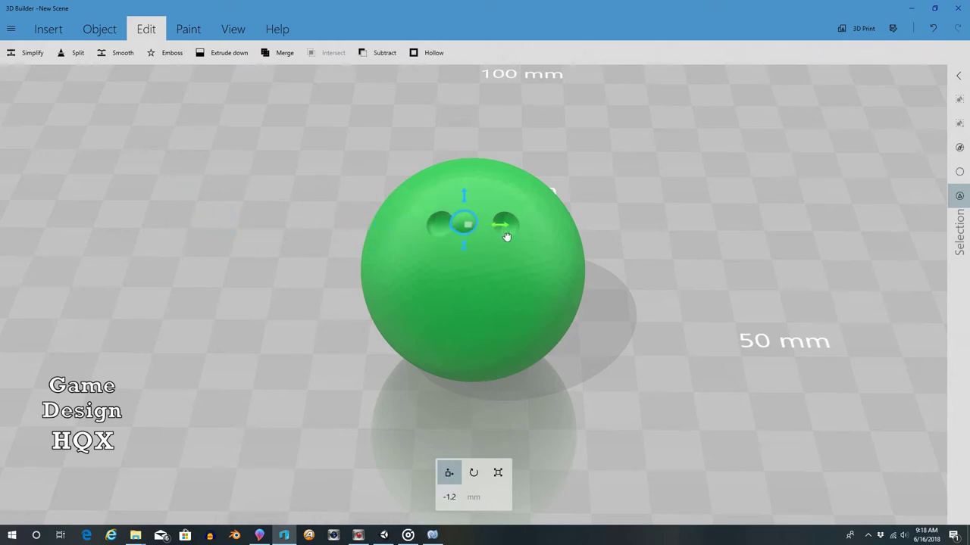
pyautogui.moveTo(471, 247); pyautogui.dragTo(477, 294)
pyautogui.moveTo(350, 321); pyautogui.dragTo(619, 297)
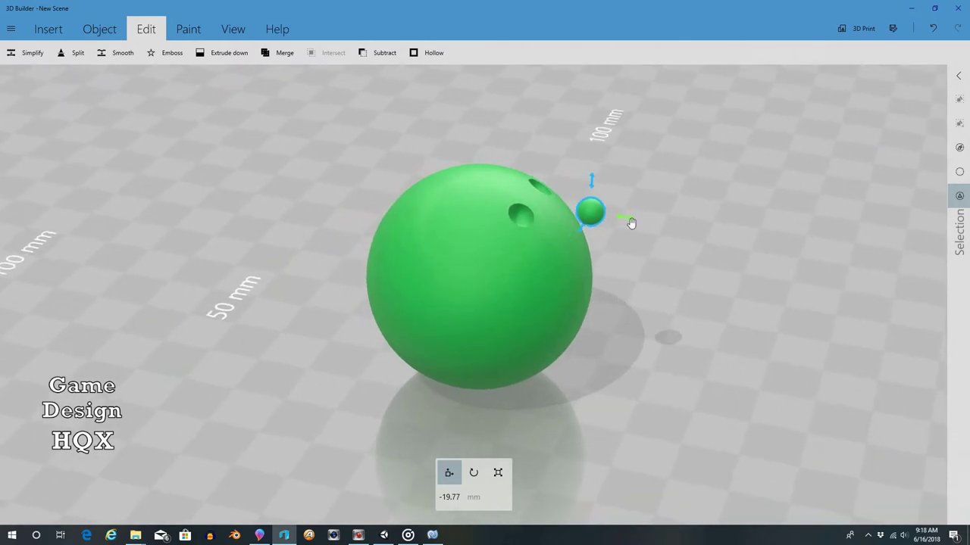
pyautogui.moveTo(626, 218); pyautogui.dragTo(612, 220)
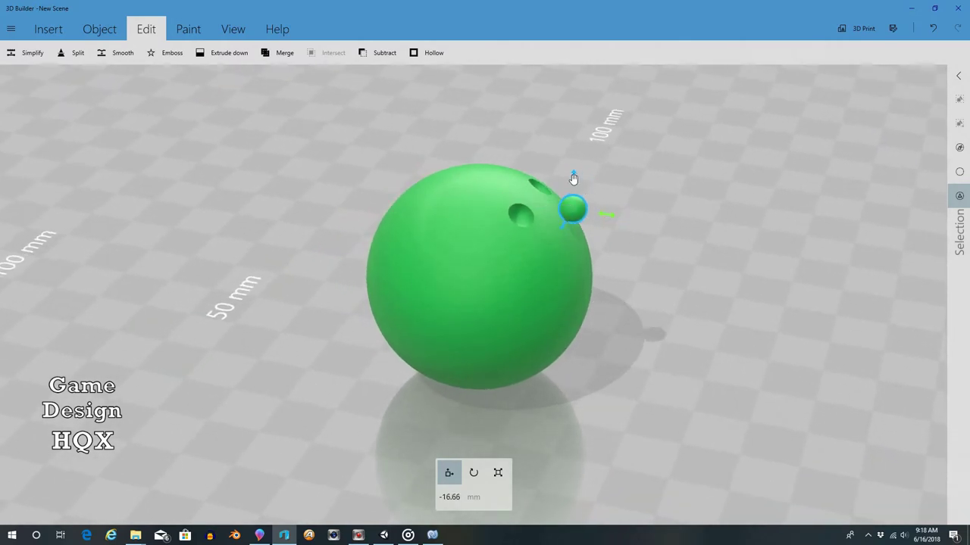
pyautogui.moveTo(574, 182)
pyautogui.mouseDown()
pyautogui.moveTo(574, 203)
pyautogui.moveTo(52, 162)
pyautogui.mouseUp()
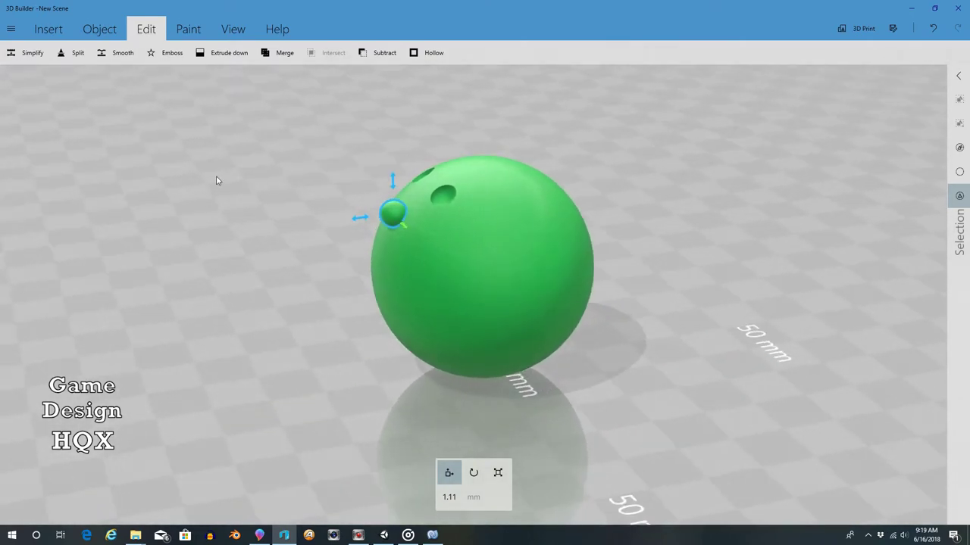
# Step: Sink and centre the ball beneath the two holes, then subtract it
pyautogui.moveTo(393, 182); pyautogui.dragTo(394, 193)
pyautogui.click(405, 240)
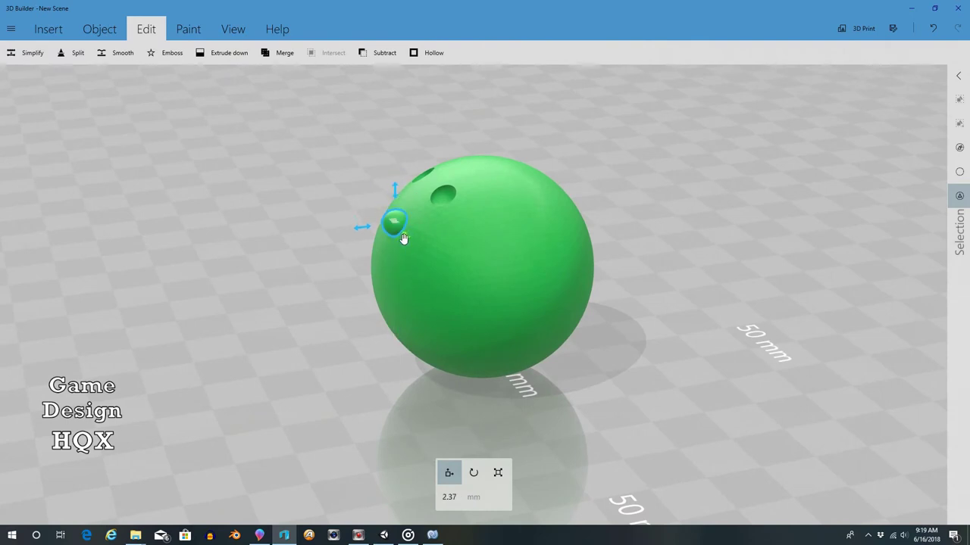
pyautogui.moveTo(492, 190); pyautogui.dragTo(836, 201)
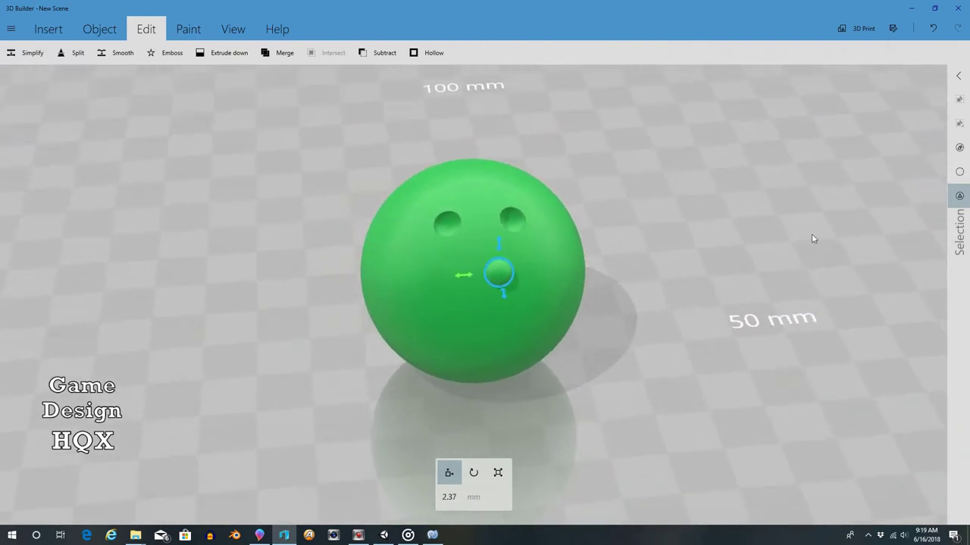
pyautogui.moveTo(461, 276); pyautogui.dragTo(447, 276)
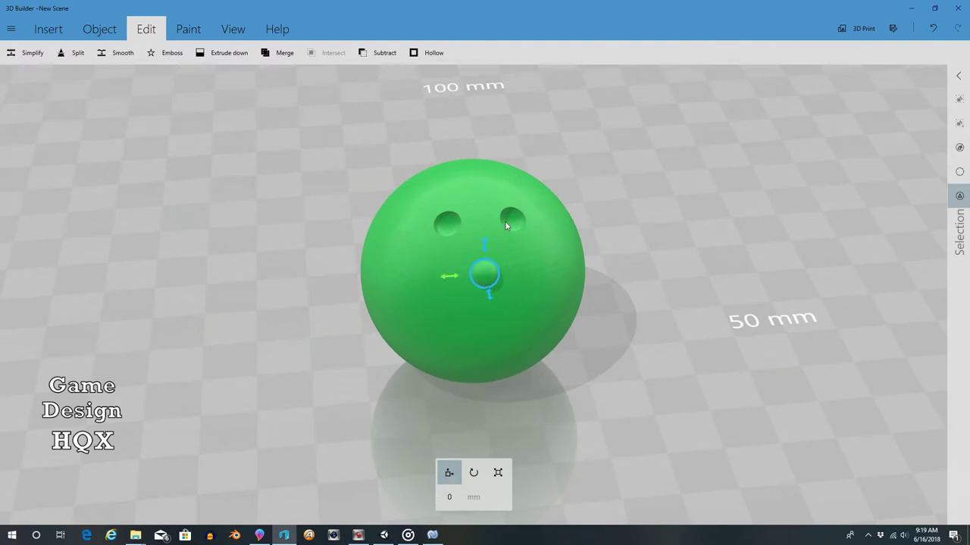
pyautogui.click(381, 52)
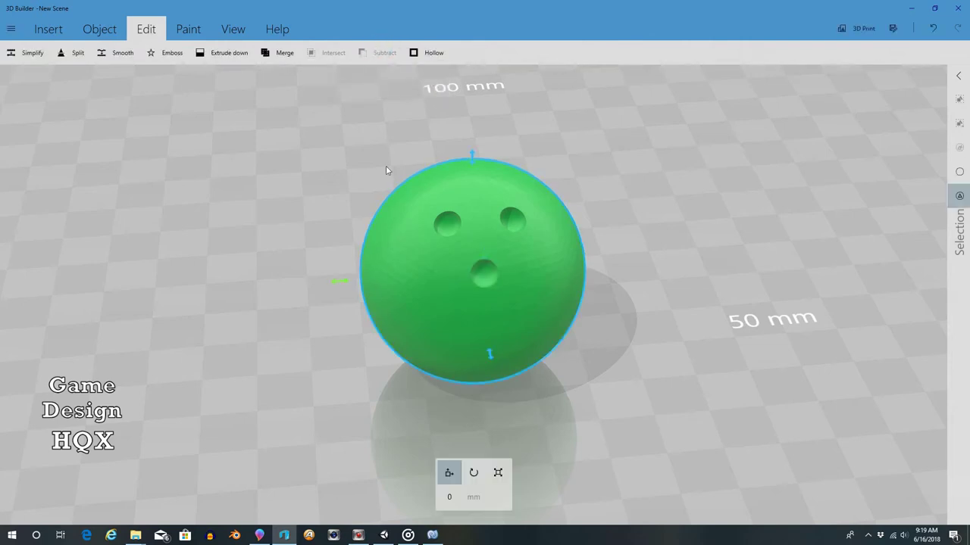
# Step: Inspect the three holes from several angles, then slide the ball left across the plate
pyautogui.moveTo(315, 240)
pyautogui.mouseDown()
pyautogui.moveTo(200, 195)
pyautogui.moveTo(87, 177)
pyautogui.moveTo(39, 190)
pyautogui.moveTo(60, 257)
pyautogui.moveTo(186, 285)
pyautogui.moveTo(316, 196)
pyautogui.moveTo(444, 179)
pyautogui.moveTo(553, 192)
pyautogui.moveTo(367, 223)
pyautogui.moveTo(465, 216)
pyautogui.mouseUp()
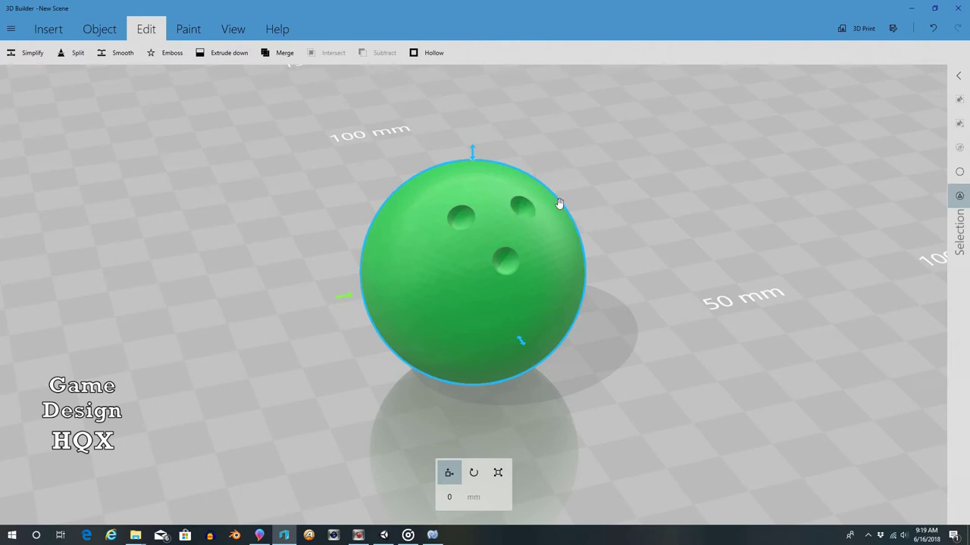
pyautogui.moveTo(704, 205); pyautogui.dragTo(407, 193)
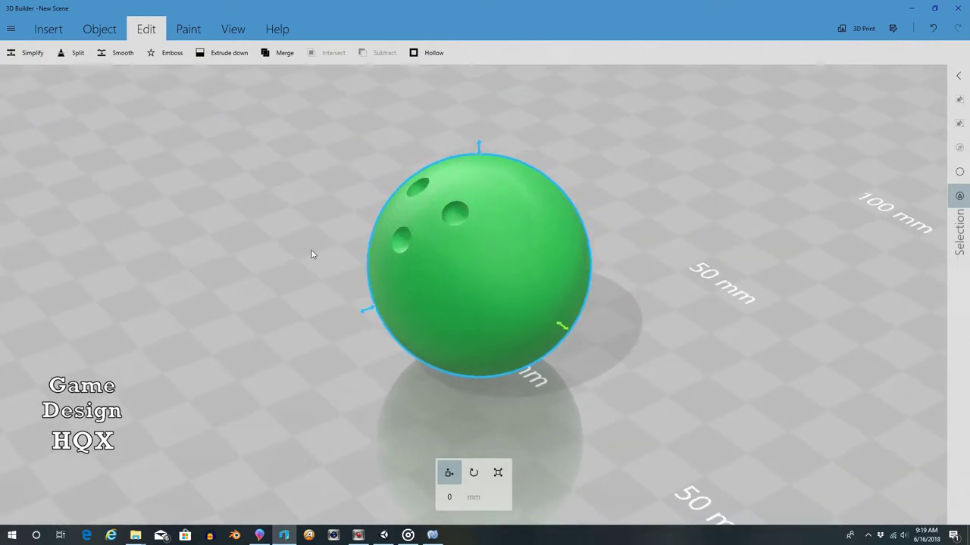
pyautogui.moveTo(306, 246)
pyautogui.mouseDown()
pyautogui.moveTo(341, 259)
pyautogui.moveTo(341, 231)
pyautogui.mouseUp()
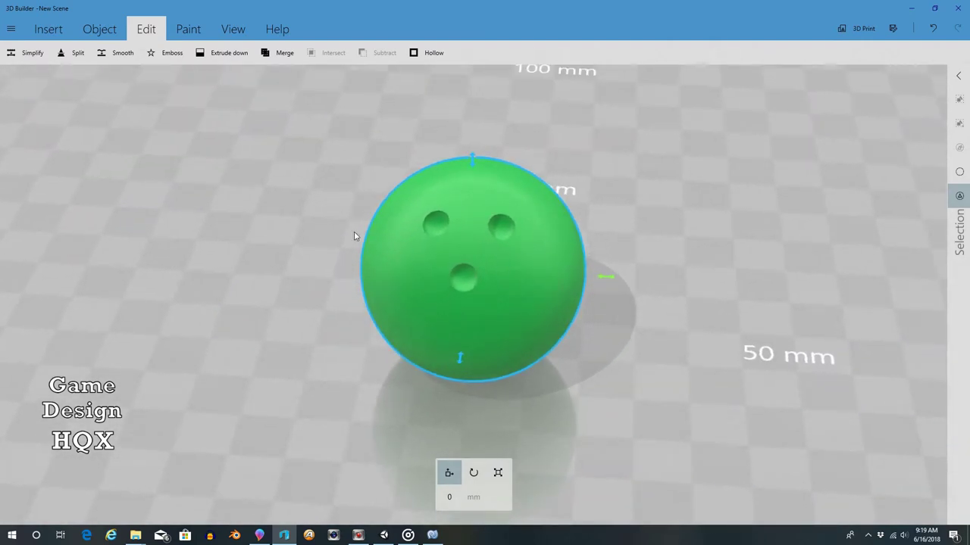
pyautogui.moveTo(255, 253)
pyautogui.mouseDown()
pyautogui.moveTo(439, 230)
pyautogui.moveTo(494, 194)
pyautogui.moveTo(266, 214)
pyautogui.mouseUp()
pyautogui.moveTo(265, 214)
pyautogui.mouseDown()
pyautogui.moveTo(234, 228)
pyautogui.moveTo(234, 251)
pyautogui.mouseUp()
pyautogui.moveTo(262, 294); pyautogui.dragTo(292, 260)
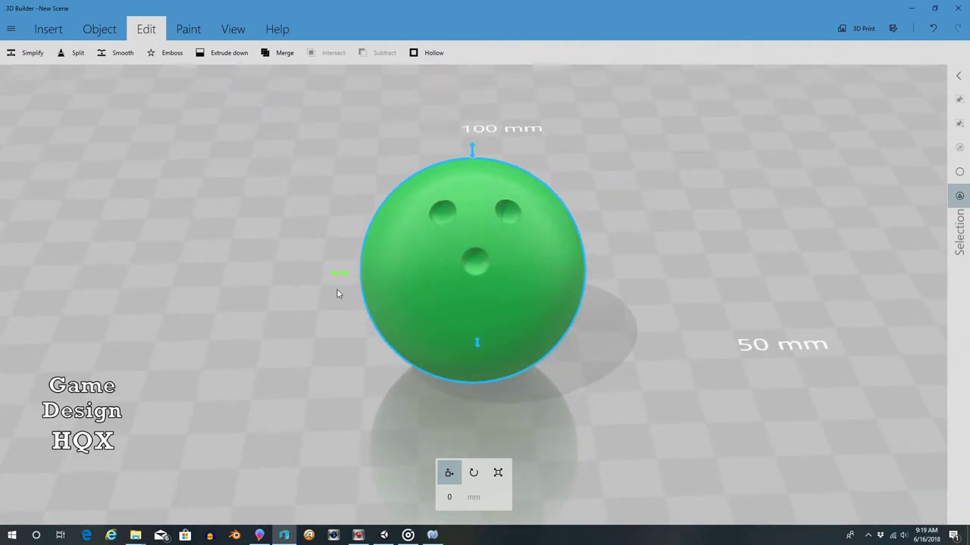
pyautogui.moveTo(343, 275); pyautogui.dragTo(4, 277)
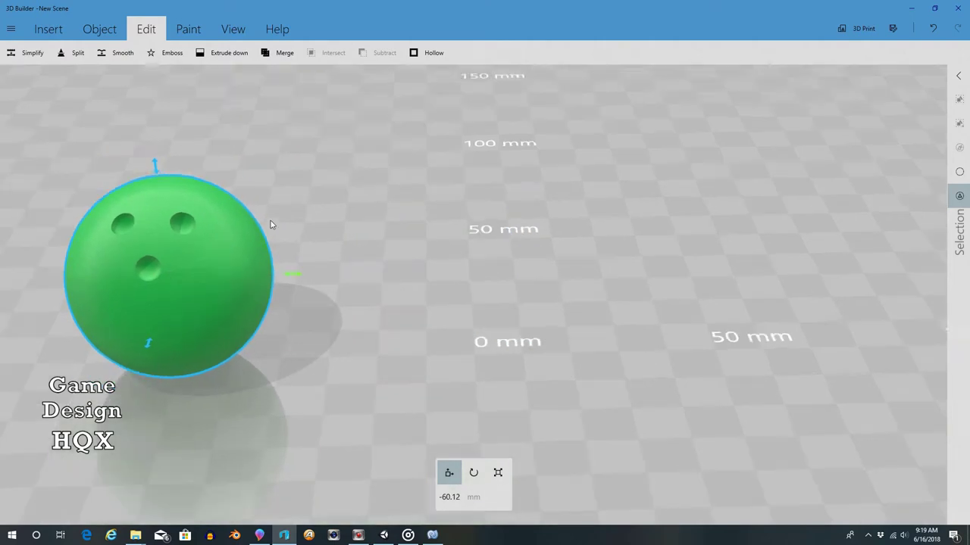
pyautogui.moveTo(334, 278); pyautogui.dragTo(274, 285)
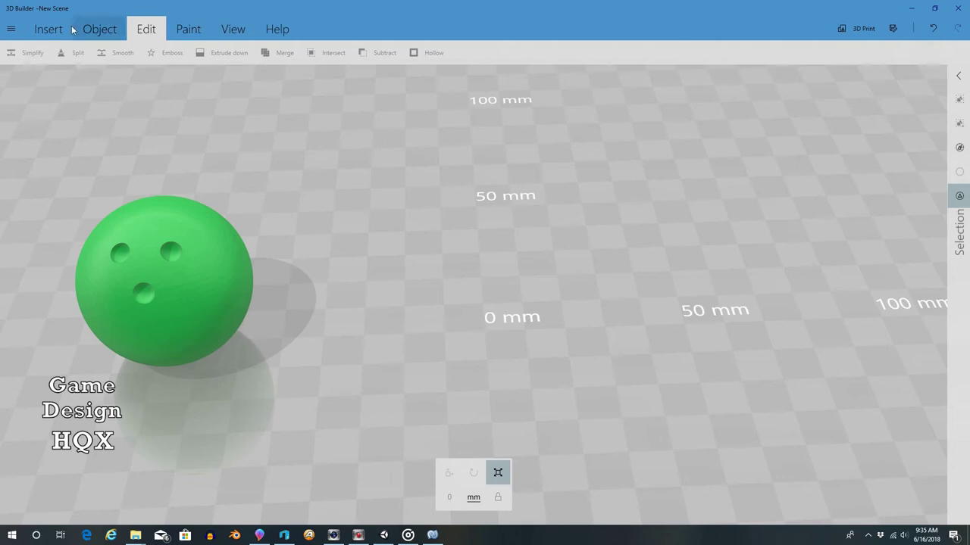
# Step: Insert two cubes into the scene, one over the other
pyautogui.click(43, 30)
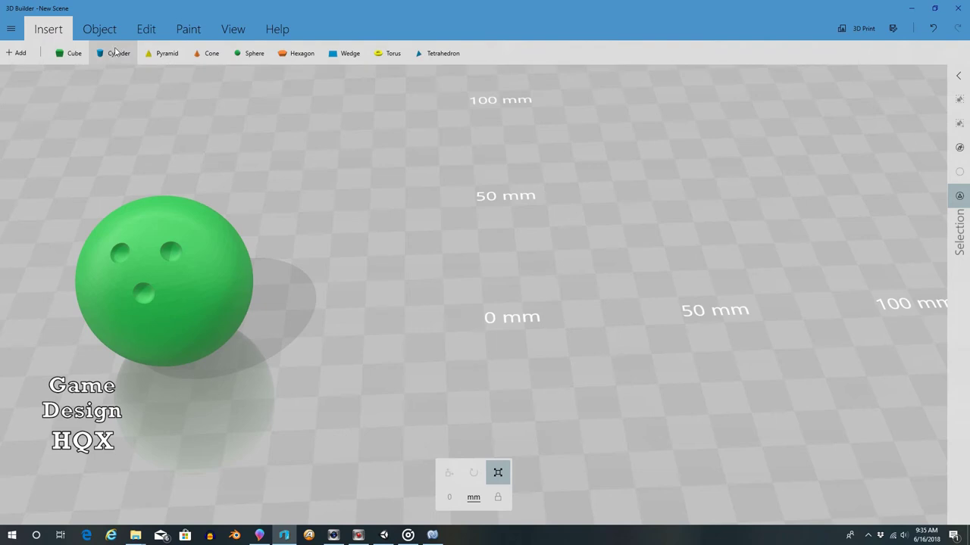
pyautogui.click(70, 53)
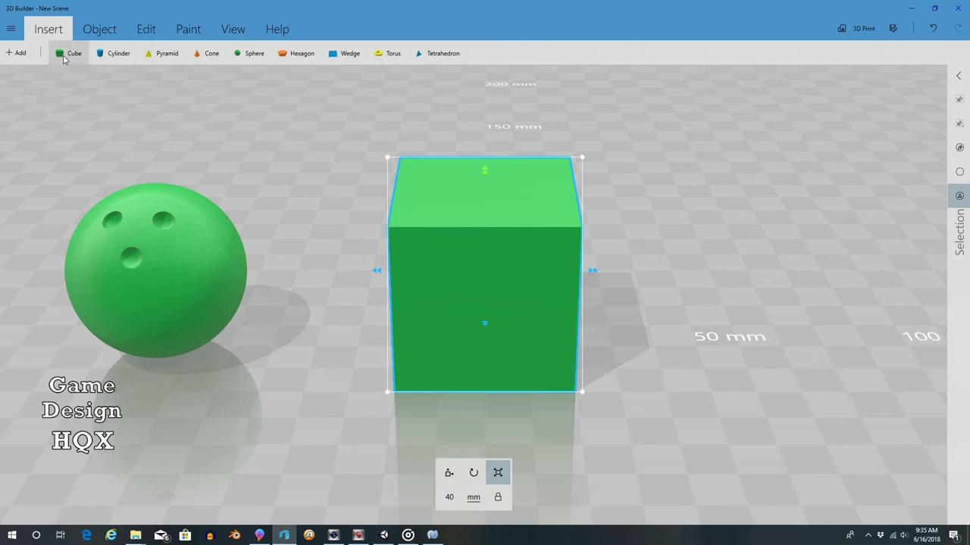
pyautogui.click(65, 59)
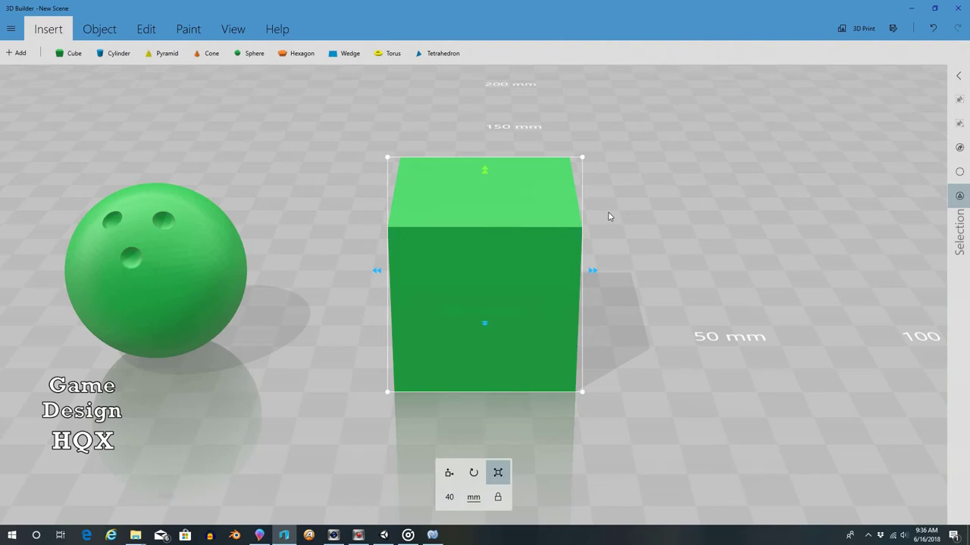
# Step: Scale the second cube into a narrow, shorter upright block
pyautogui.moveTo(664, 156); pyautogui.dragTo(665, 300)
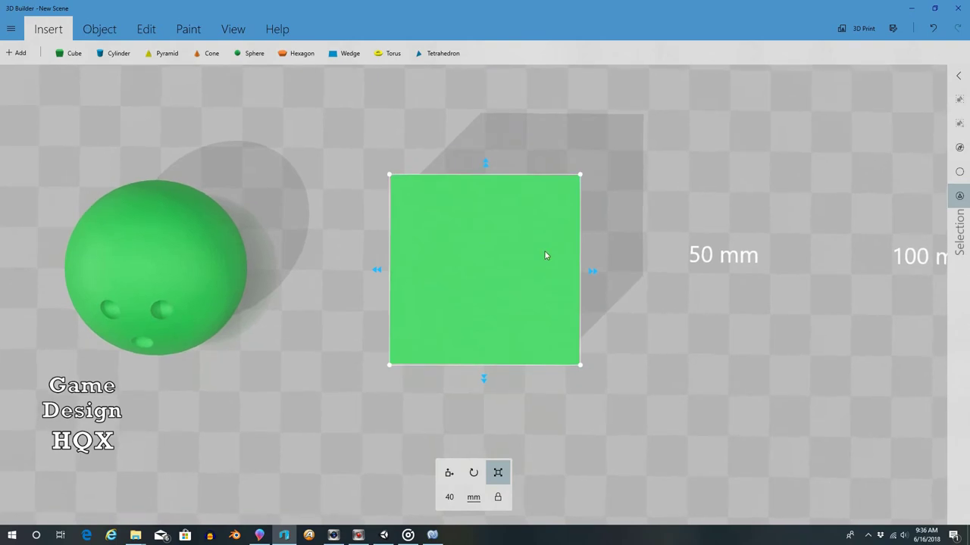
pyautogui.moveTo(485, 165)
pyautogui.mouseDown()
pyautogui.moveTo(486, 254)
pyautogui.moveTo(485, 114)
pyautogui.mouseUp()
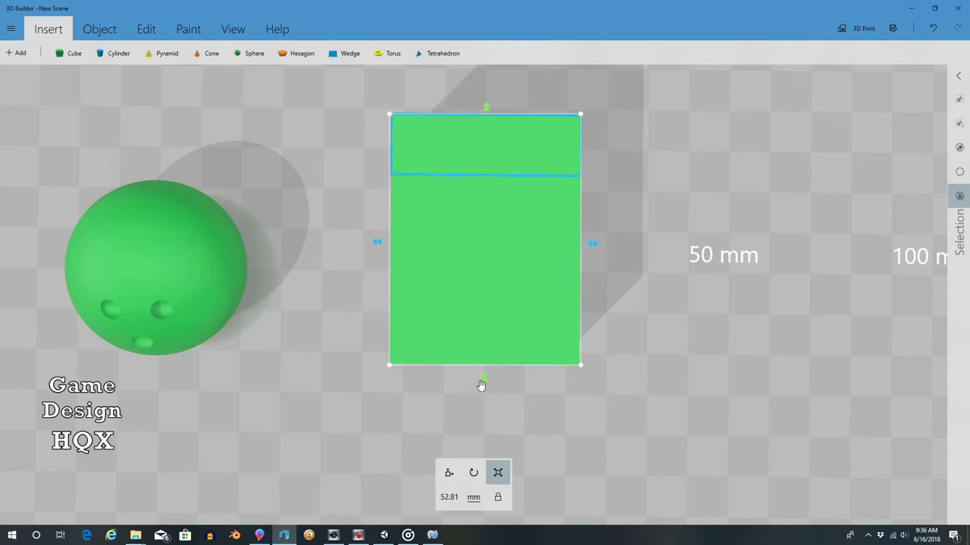
pyautogui.moveTo(484, 382); pyautogui.dragTo(484, 433)
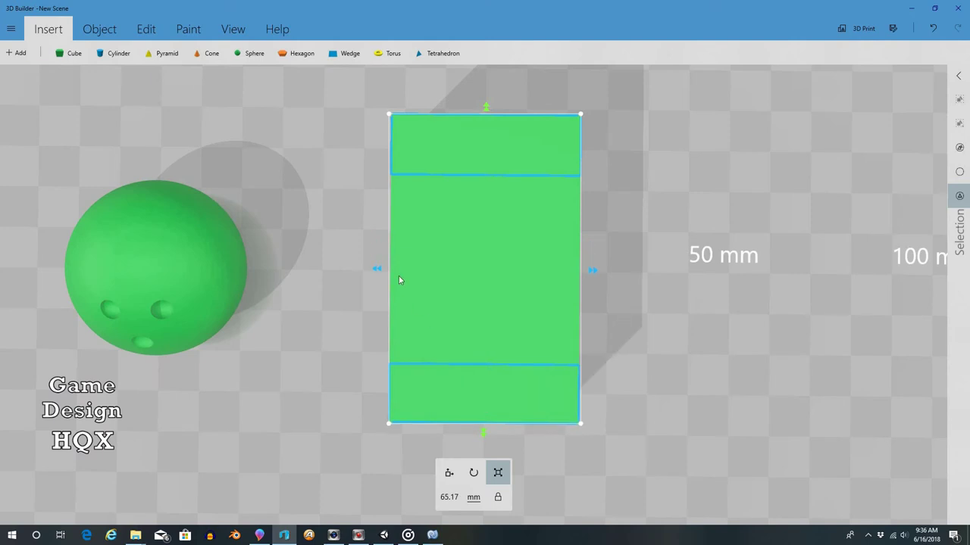
pyautogui.moveTo(379, 267); pyautogui.dragTo(457, 270)
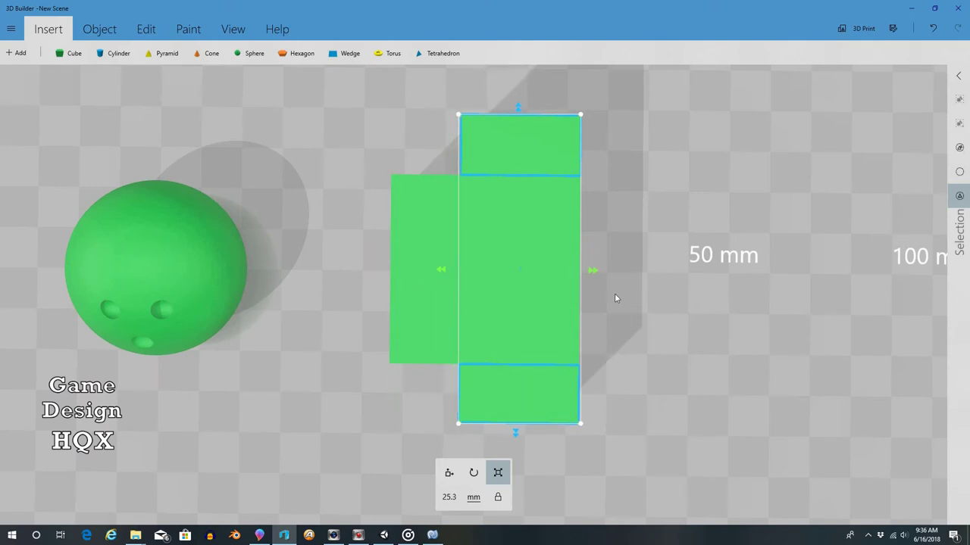
pyautogui.moveTo(594, 273); pyautogui.dragTo(528, 278)
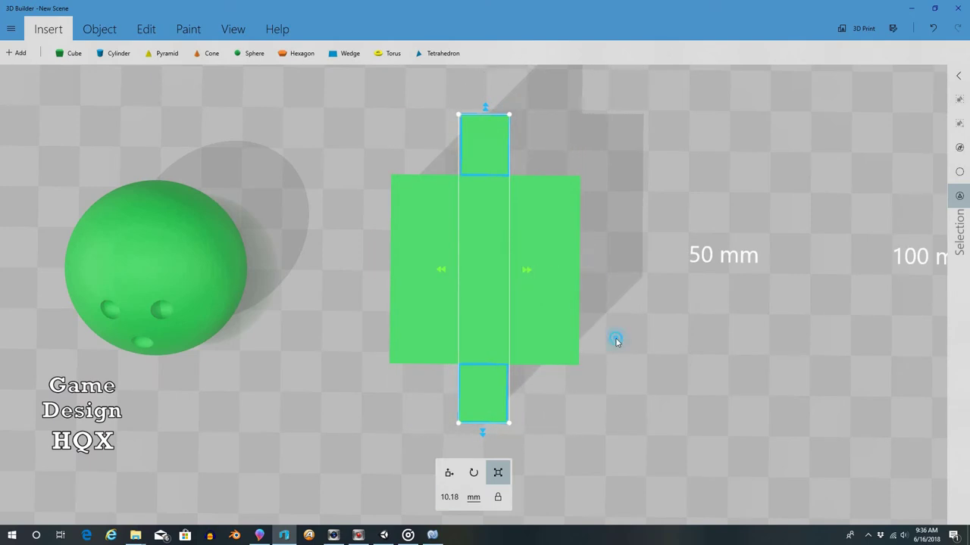
pyautogui.moveTo(617, 340)
pyautogui.mouseDown()
pyautogui.moveTo(636, 184)
pyautogui.moveTo(628, 149)
pyautogui.mouseUp()
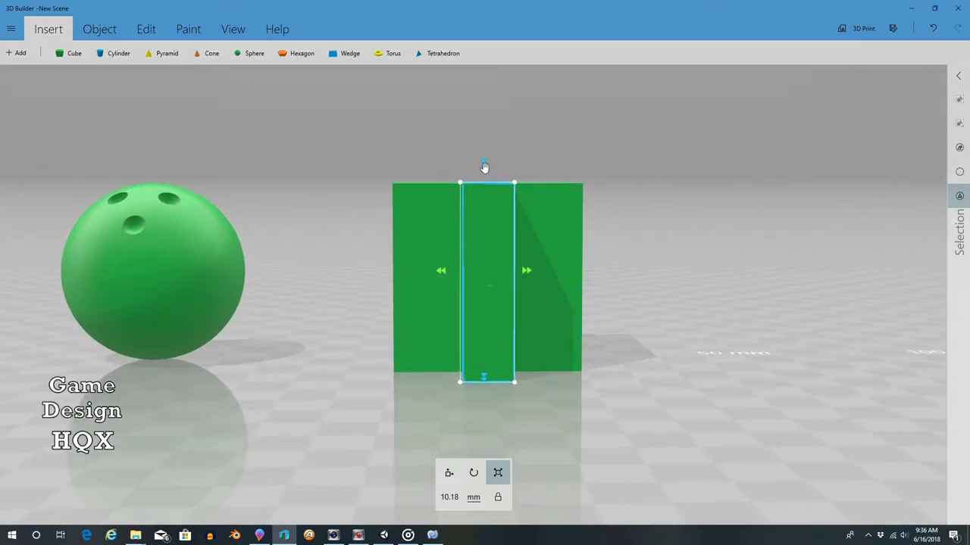
pyautogui.moveTo(485, 167); pyautogui.dragTo(496, 274)
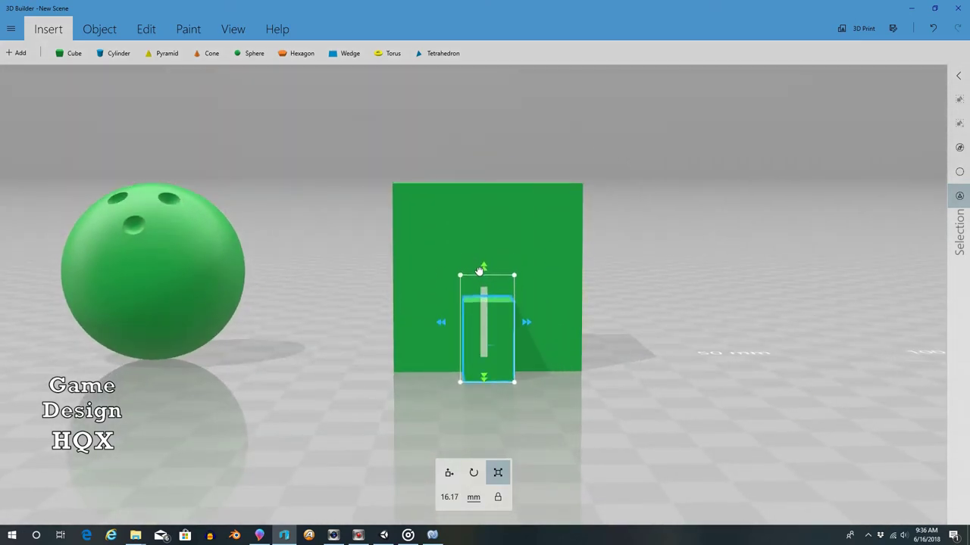
pyautogui.moveTo(656, 262); pyautogui.dragTo(357, 390)
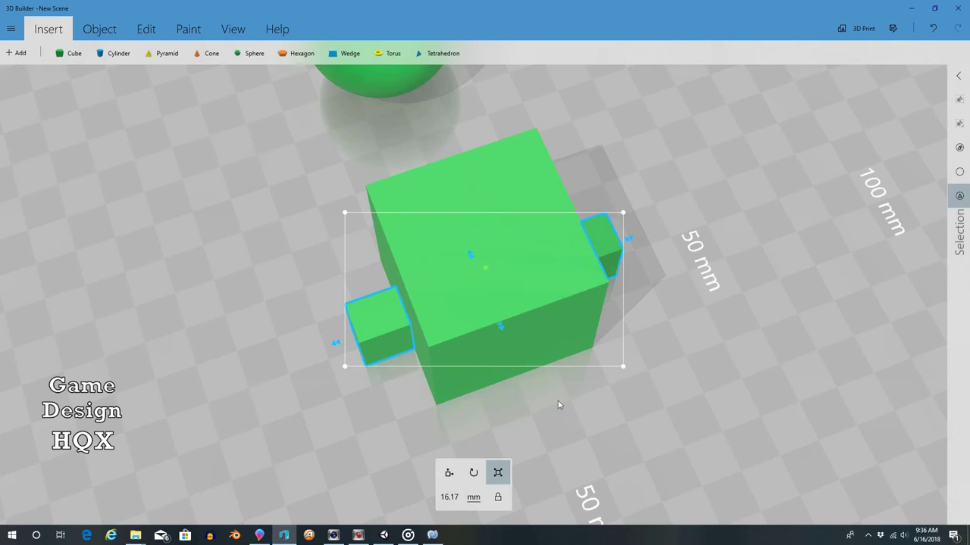
pyautogui.moveTo(561, 402)
pyautogui.mouseDown()
pyautogui.moveTo(789, 315)
pyautogui.moveTo(838, 268)
pyautogui.moveTo(854, 266)
pyautogui.moveTo(849, 274)
pyautogui.mouseUp()
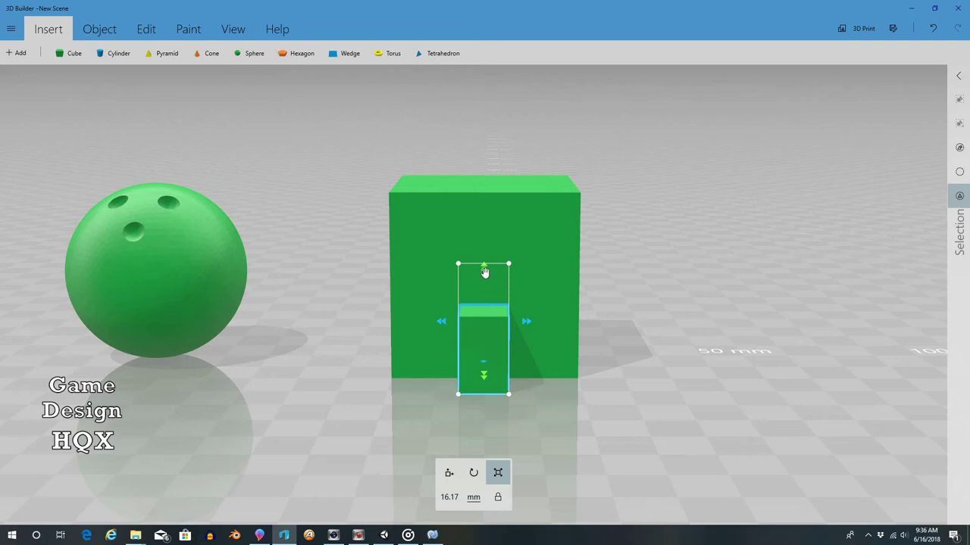
# Step: Lower the narrow block to the big cube's bottom edge
pyautogui.click(448, 473)
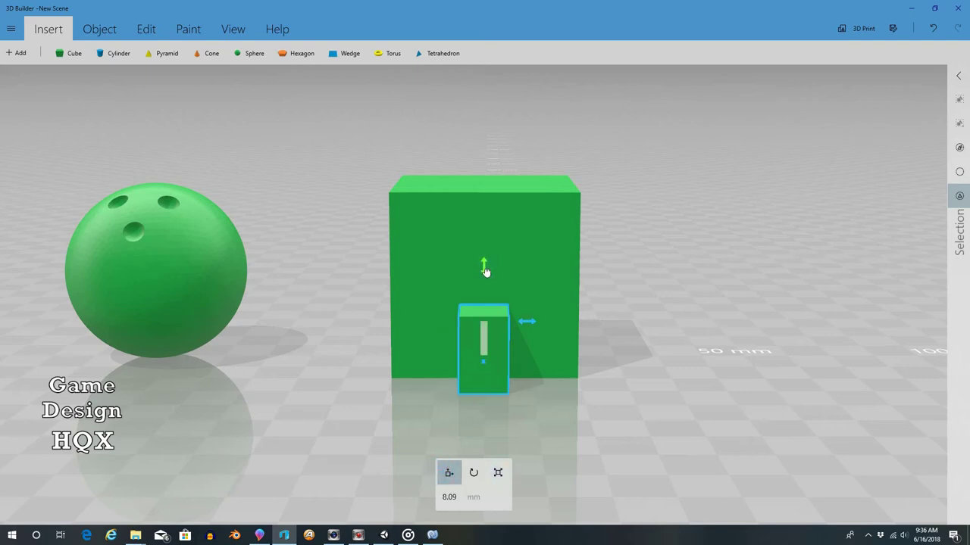
pyautogui.moveTo(486, 267); pyautogui.dragTo(484, 272)
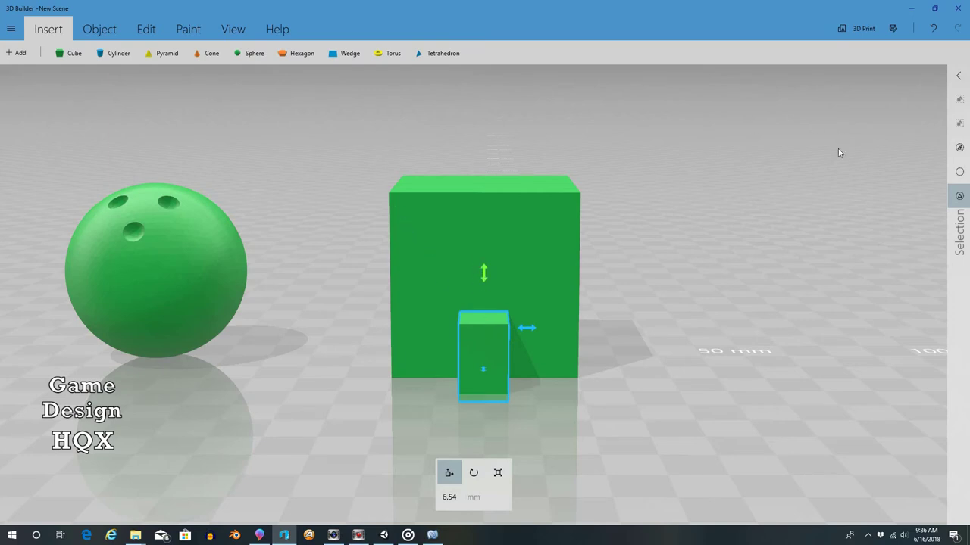
pyautogui.click(959, 198)
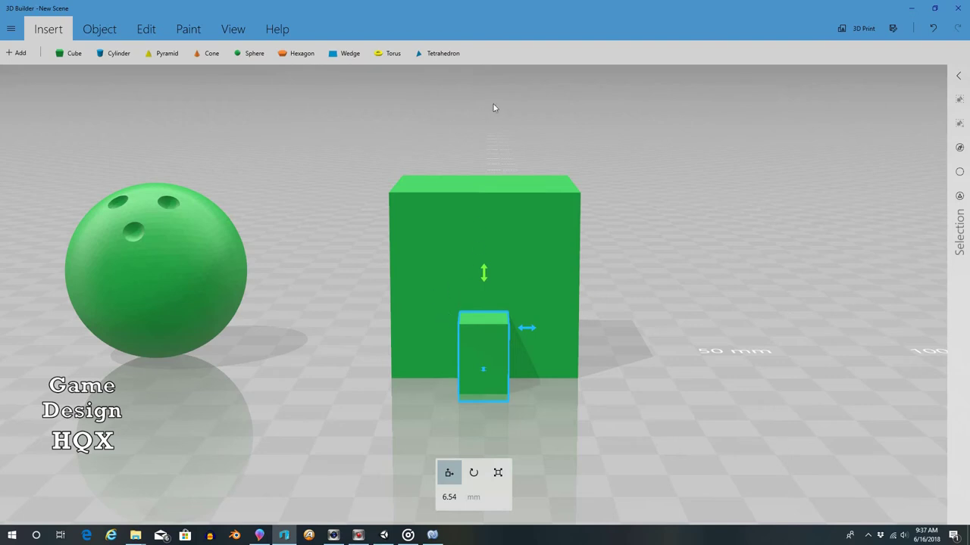
# Step: Select the narrow block and subtract it from the big cube
pyautogui.click(959, 171)
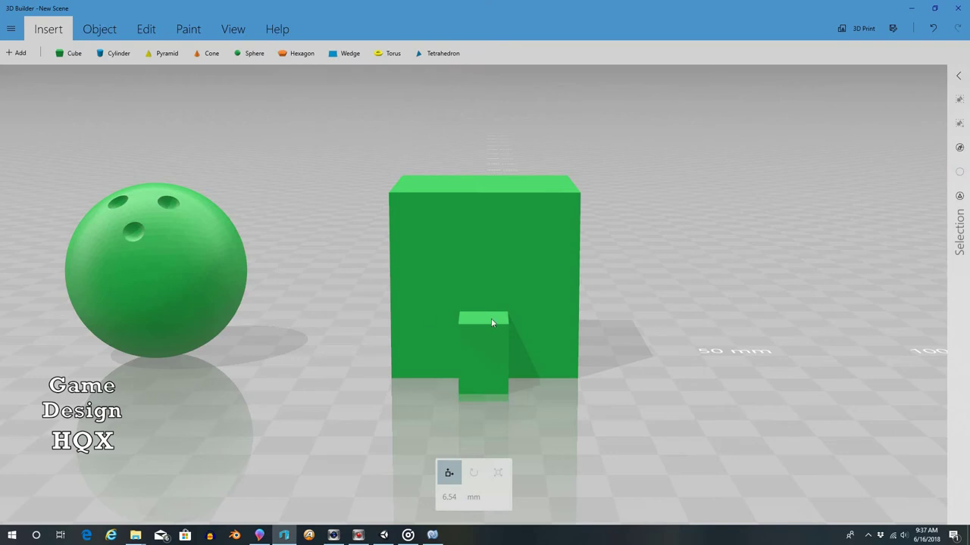
pyautogui.click(484, 337)
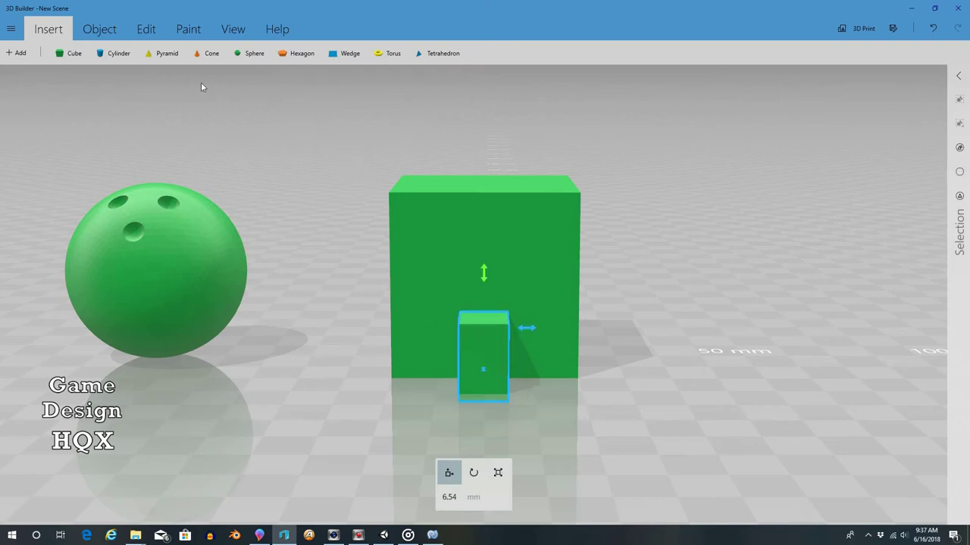
pyautogui.click(146, 29)
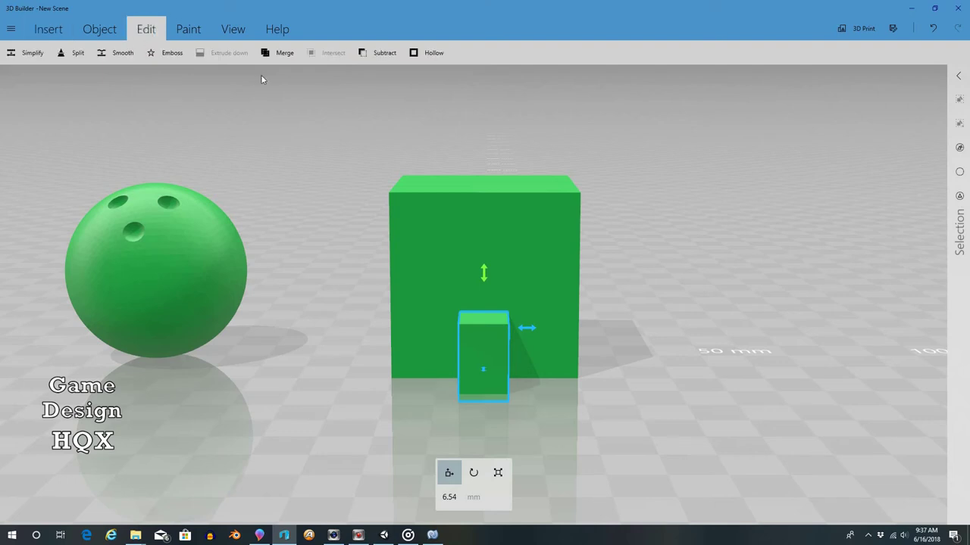
pyautogui.click(379, 54)
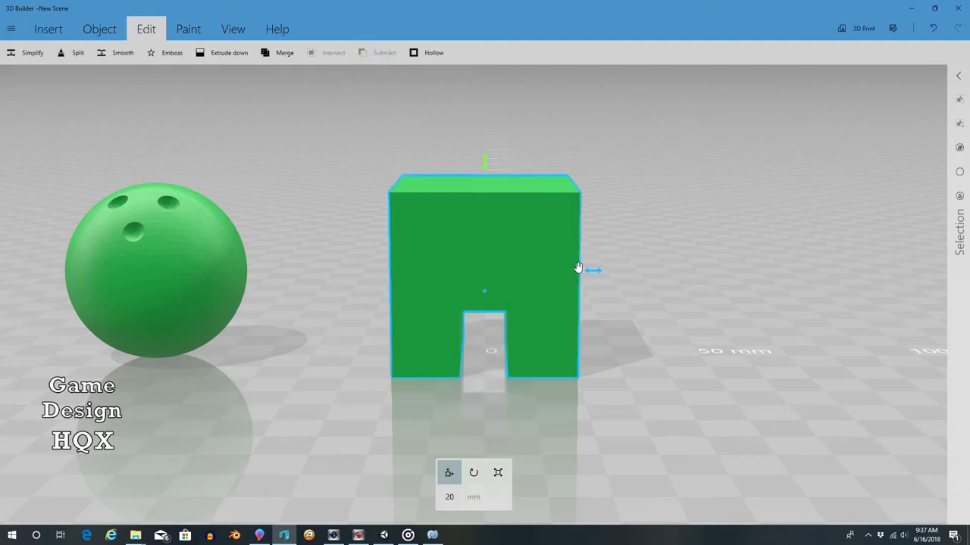
pyautogui.moveTo(598, 269); pyautogui.dragTo(577, 202)
pyautogui.moveTo(577, 202); pyautogui.dragTo(634, 243, button='right')
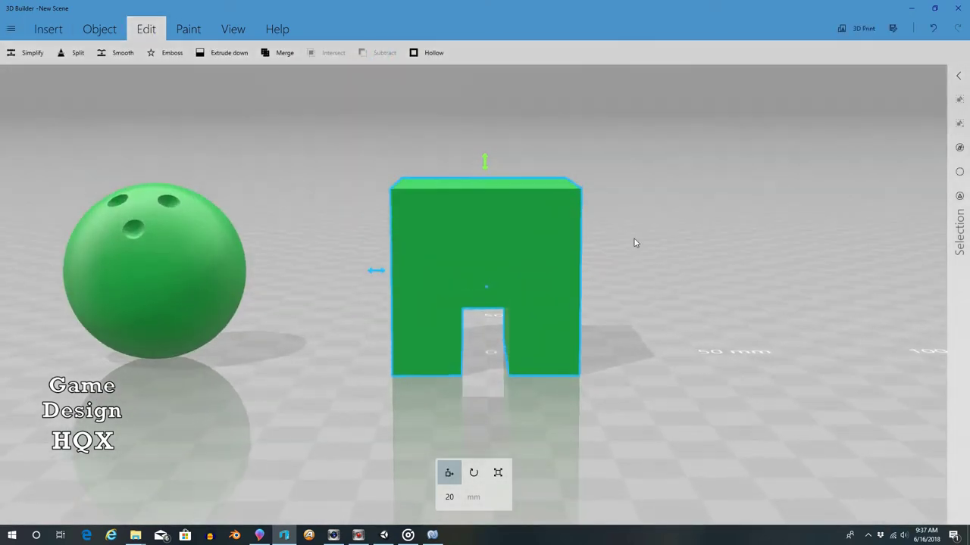
pyautogui.scroll(2, 584, 309)
pyautogui.scroll(2, 590, 316)
# Step: Undo an accidental raise of the notched cube and orbit to inspect the notch
pyautogui.moveTo(590, 316); pyautogui.dragTo(626, 301)
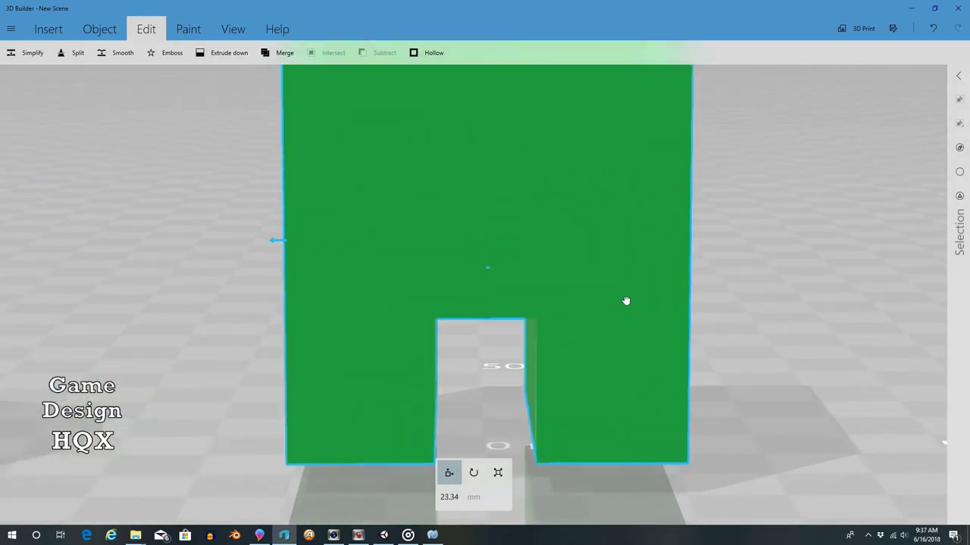
pyautogui.click(933, 28)
pyautogui.moveTo(796, 286)
pyautogui.mouseDown(button='right')
pyautogui.moveTo(902, 137)
pyautogui.moveTo(811, 282)
pyautogui.moveTo(265, 301)
pyautogui.moveTo(245, 350)
pyautogui.moveTo(439, 356)
pyautogui.moveTo(665, 318)
pyautogui.moveTo(799, 259)
pyautogui.moveTo(816, 273)
pyautogui.moveTo(826, 247)
pyautogui.moveTo(775, 314)
pyautogui.moveTo(788, 303)
pyautogui.moveTo(780, 288)
pyautogui.mouseUp(button='right')
pyautogui.scroll(-2, 779, 288)
pyautogui.scroll(-1, 778, 284)
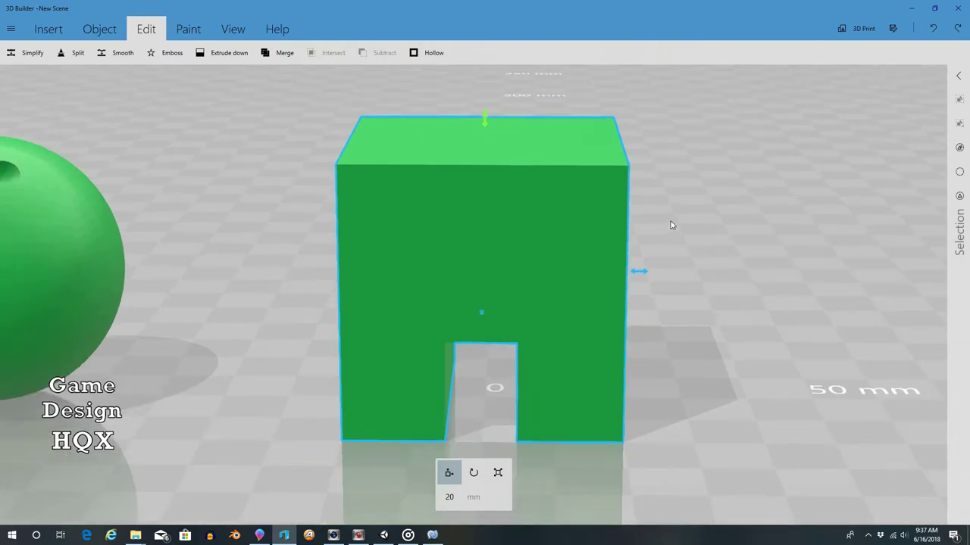
pyautogui.moveTo(677, 219)
pyautogui.mouseDown(button='right')
pyautogui.moveTo(507, 228)
pyautogui.moveTo(656, 240)
pyautogui.moveTo(775, 218)
pyautogui.moveTo(676, 215)
pyautogui.moveTo(684, 217)
pyautogui.mouseUp(button='right')
pyautogui.scroll(-3, 684, 212)
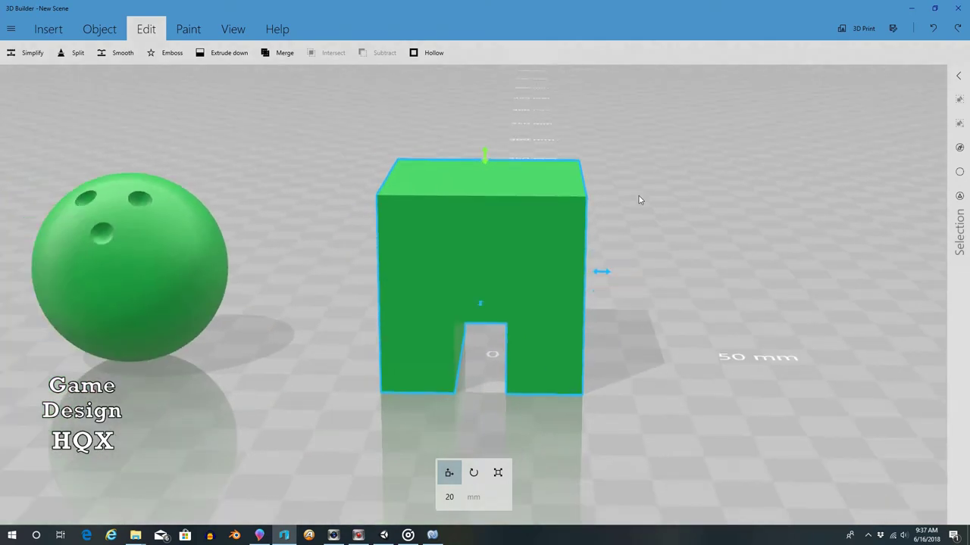
# Step: Insert a new cube and scale it into a thin strip
pyautogui.click(47, 28)
pyautogui.click(74, 54)
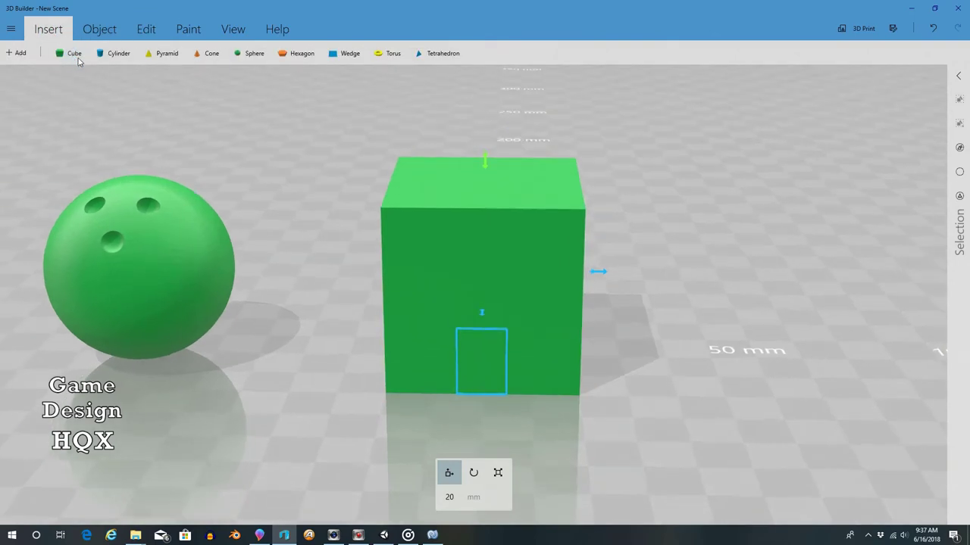
pyautogui.moveTo(682, 216); pyautogui.dragTo(678, 388)
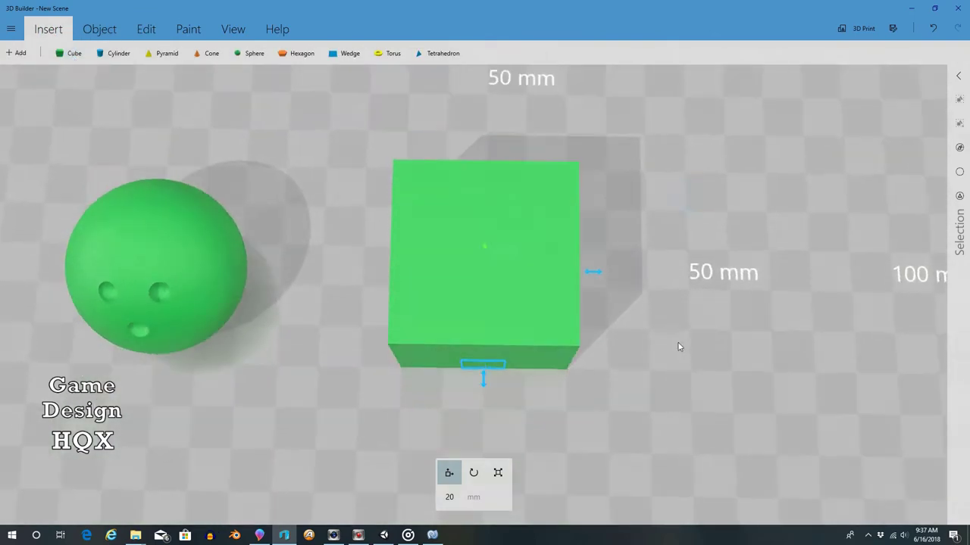
pyautogui.click(497, 472)
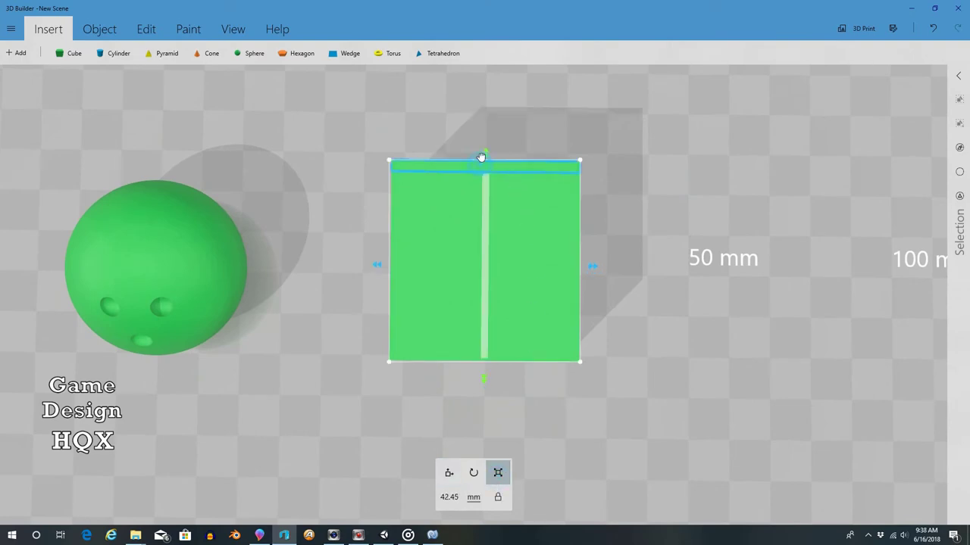
pyautogui.moveTo(484, 379); pyautogui.dragTo(485, 407)
pyautogui.moveTo(596, 281)
pyautogui.mouseDown()
pyautogui.moveTo(383, 284)
pyautogui.moveTo(427, 302)
pyautogui.mouseUp()
# Step: Shorten the thin block and lift it into the big cube's upper left
pyautogui.moveTo(504, 405); pyautogui.dragTo(499, 217, button='right')
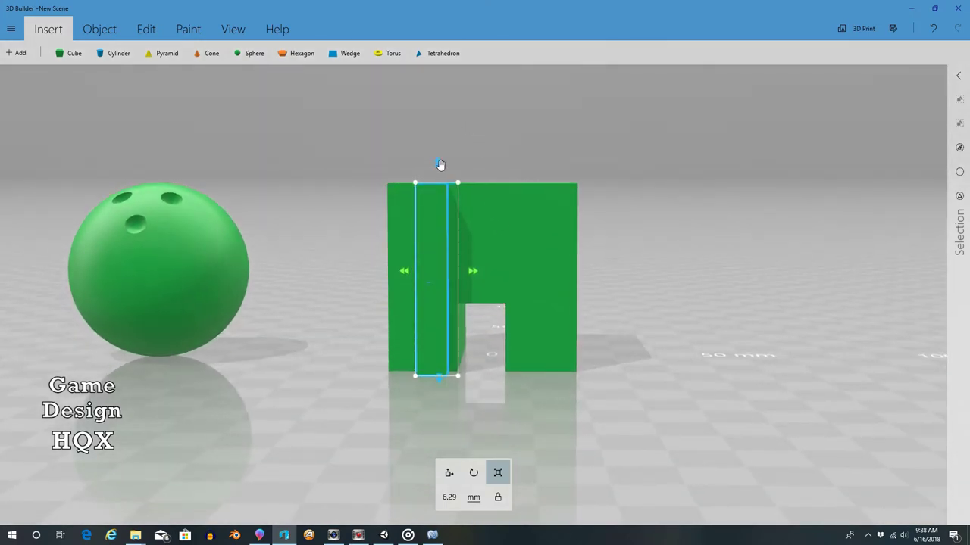
pyautogui.moveTo(440, 164); pyautogui.dragTo(437, 287)
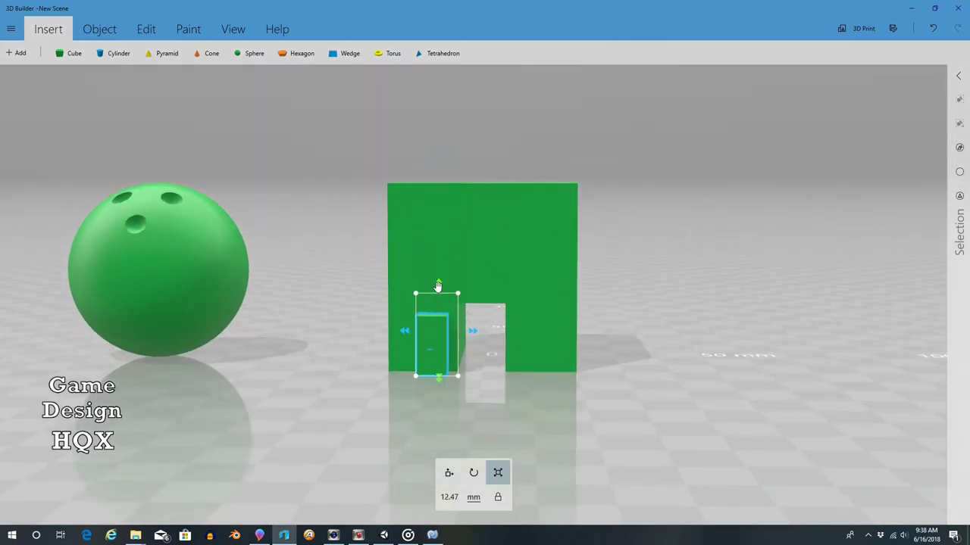
pyautogui.click(446, 475)
pyautogui.moveTo(429, 332)
pyautogui.mouseDown()
pyautogui.moveTo(433, 226)
pyautogui.moveTo(475, 231)
pyautogui.mouseUp()
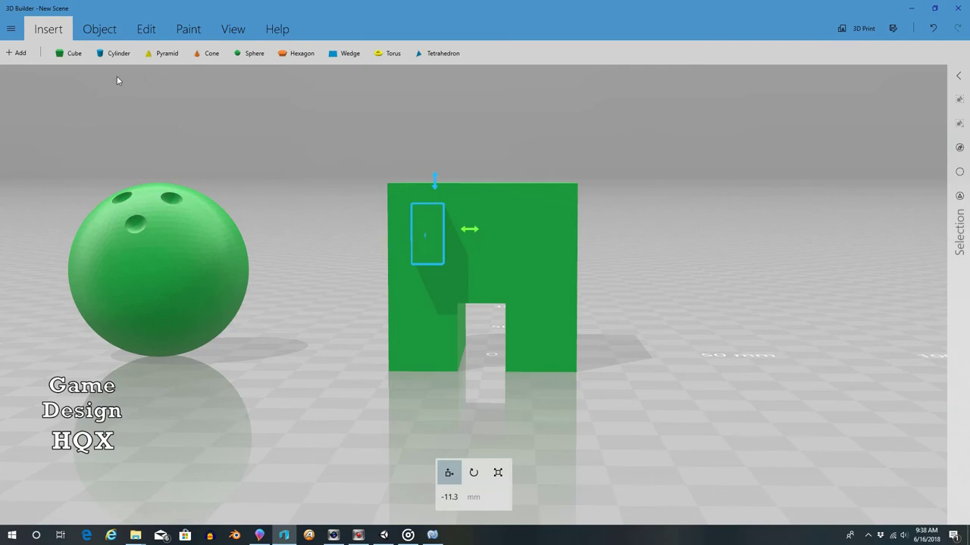
# Step: Copy and paste the thin box, then slide the spare copy off the bowling ball
pyautogui.click(106, 36)
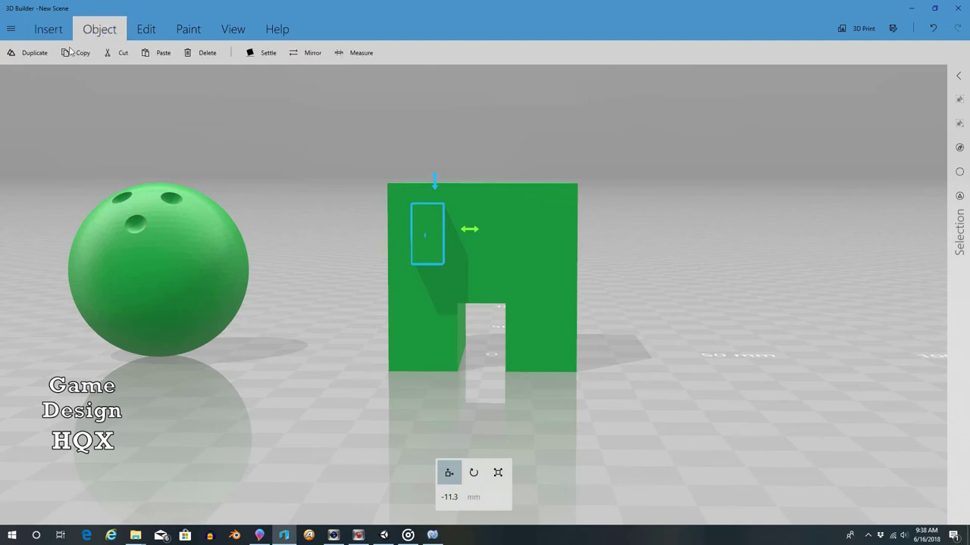
pyautogui.click(78, 53)
pyautogui.click(159, 53)
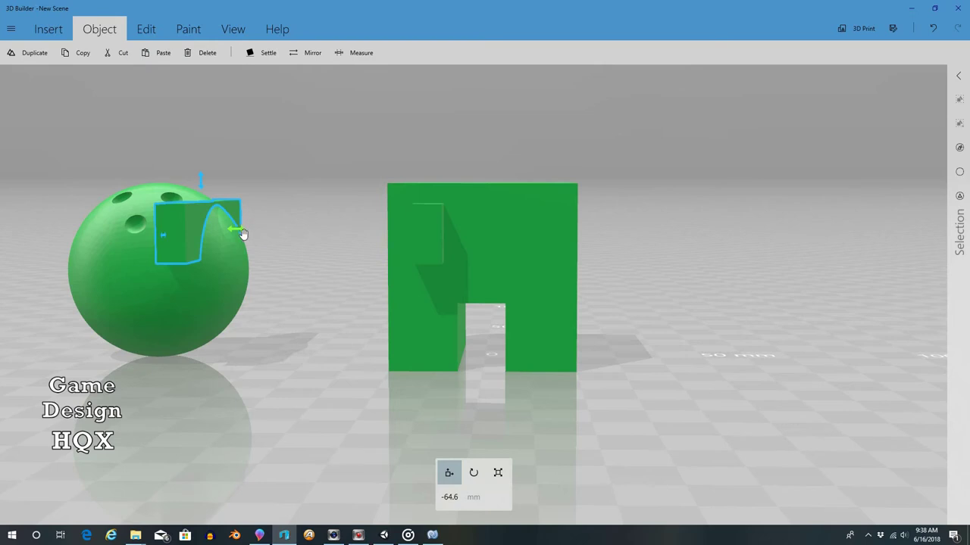
pyautogui.moveTo(244, 226); pyautogui.dragTo(310, 248)
pyautogui.click(959, 172)
# Step: Subtract the original thin box from the green cube, leaving an upper-left window
pyautogui.click(435, 240)
pyautogui.moveTo(477, 140)
pyautogui.mouseDown()
pyautogui.moveTo(428, 241)
pyautogui.moveTo(316, 318)
pyautogui.moveTo(93, 256)
pyautogui.moveTo(0, 144)
pyautogui.moveTo(495, 197)
pyautogui.moveTo(507, 183)
pyautogui.moveTo(453, 106)
pyautogui.mouseUp()
pyautogui.click(146, 28)
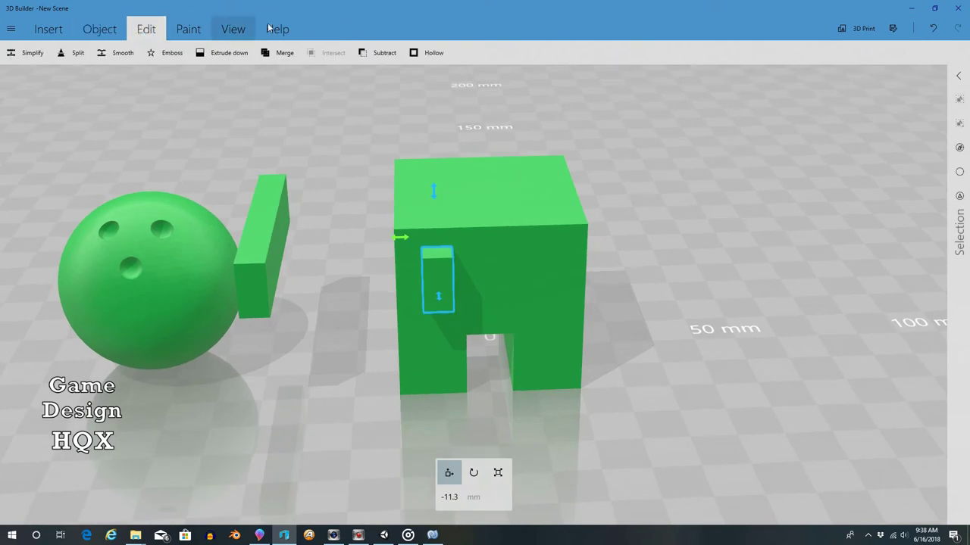
pyautogui.click(373, 51)
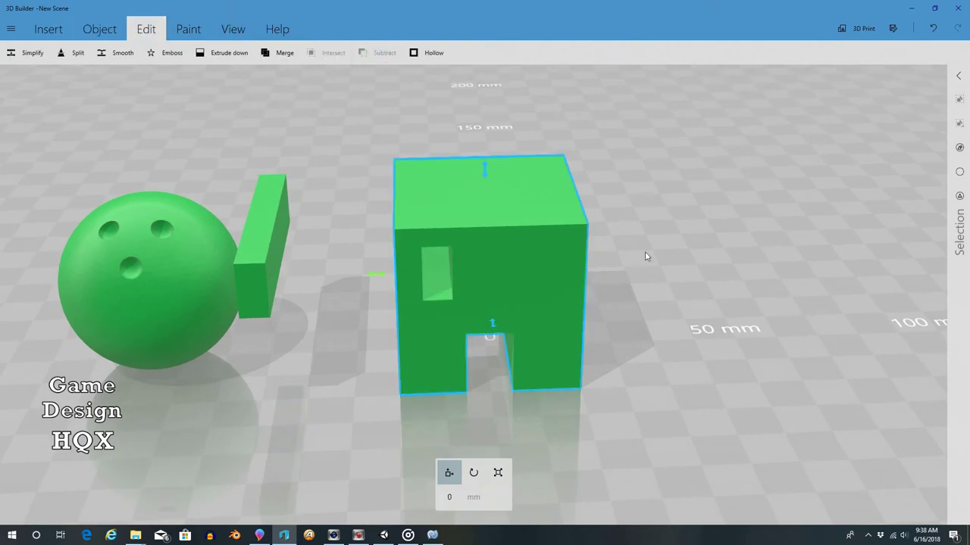
pyautogui.moveTo(649, 255)
pyautogui.mouseDown()
pyautogui.moveTo(643, 268)
pyautogui.moveTo(636, 208)
pyautogui.moveTo(632, 217)
pyautogui.moveTo(659, 220)
pyautogui.moveTo(552, 234)
pyautogui.moveTo(448, 275)
pyautogui.moveTo(619, 253)
pyautogui.moveTo(519, 227)
pyautogui.mouseUp()
# Step: Move the spare thin block into the cube's upper right and subtract it
pyautogui.click(271, 205)
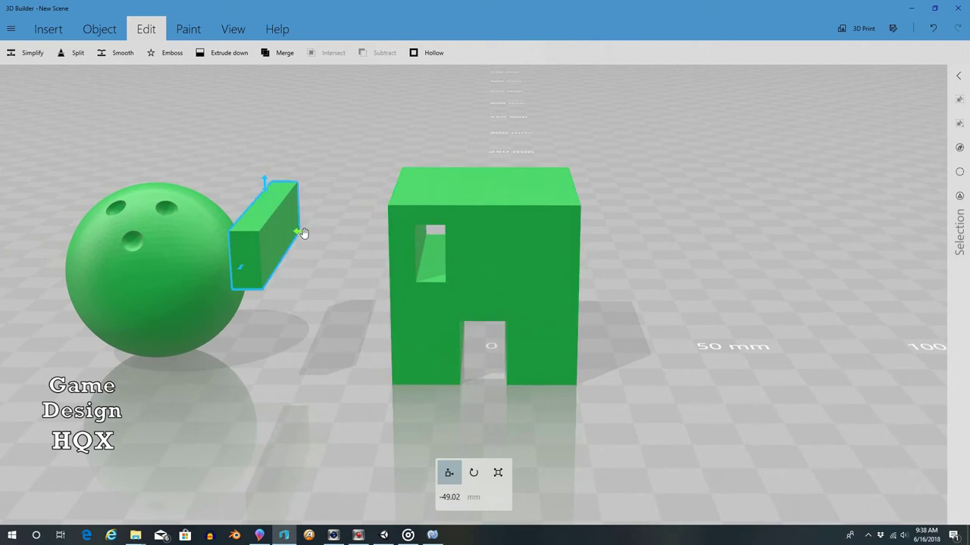
pyautogui.moveTo(304, 231); pyautogui.dragTo(581, 260)
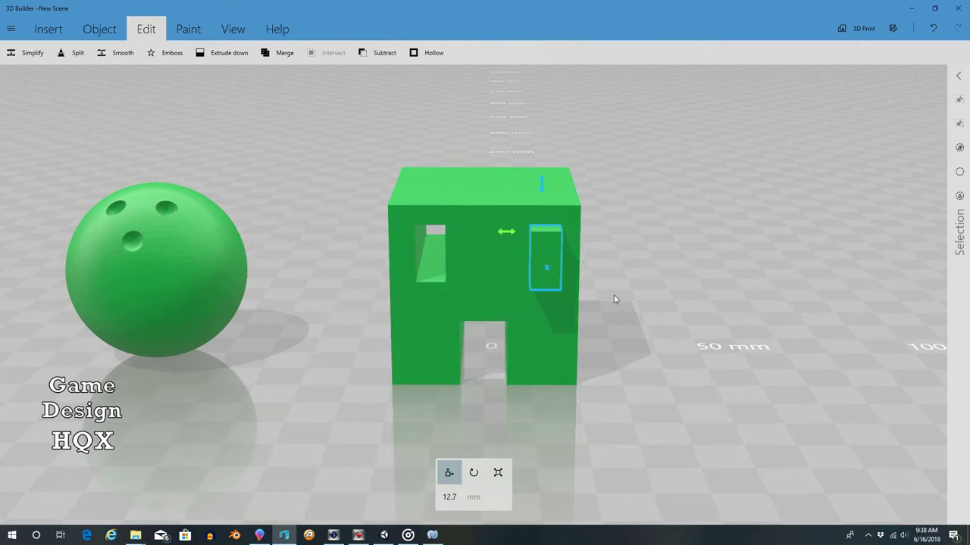
pyautogui.moveTo(612, 308)
pyautogui.mouseDown()
pyautogui.moveTo(617, 275)
pyautogui.moveTo(591, 273)
pyautogui.moveTo(617, 279)
pyautogui.moveTo(615, 288)
pyautogui.mouseUp()
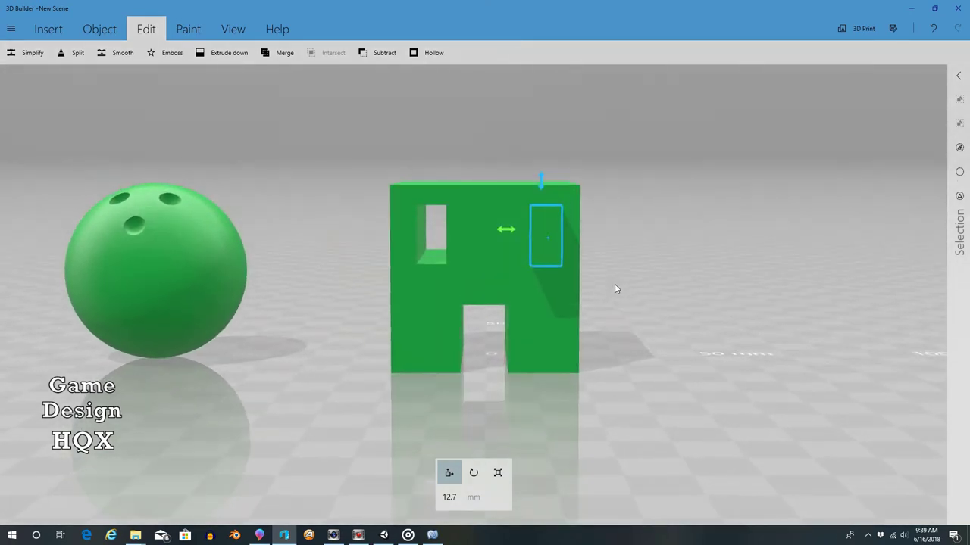
pyautogui.click(384, 54)
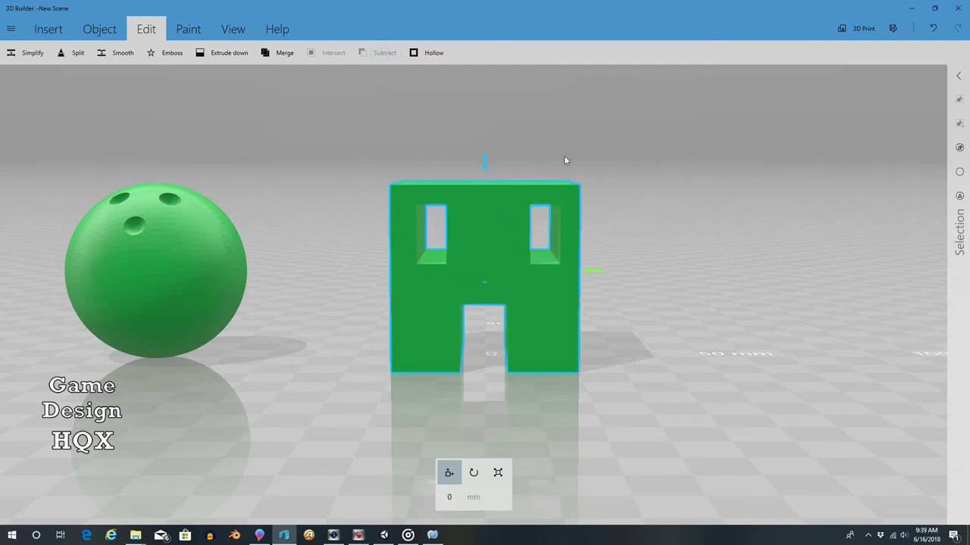
# Step: Scale the windowed block's depth down to a thin slab, checking it front and side
pyautogui.moveTo(563, 148)
pyautogui.mouseDown()
pyautogui.moveTo(559, 130)
pyautogui.moveTo(553, 346)
pyautogui.mouseUp()
pyautogui.click(497, 473)
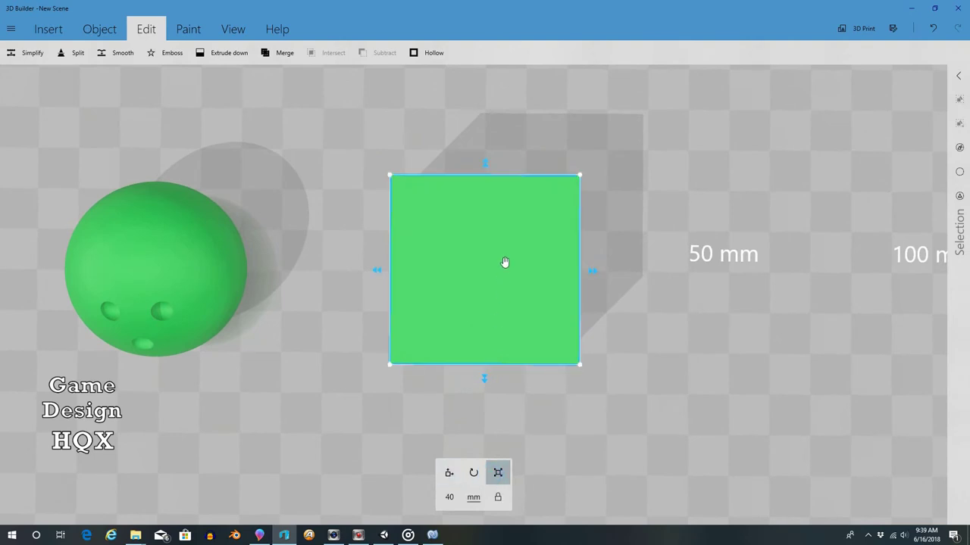
pyautogui.moveTo(485, 164); pyautogui.dragTo(475, 332)
pyautogui.moveTo(534, 398)
pyautogui.mouseDown(button='right')
pyautogui.moveTo(530, 206)
pyautogui.moveTo(538, 208)
pyautogui.mouseUp(button='right')
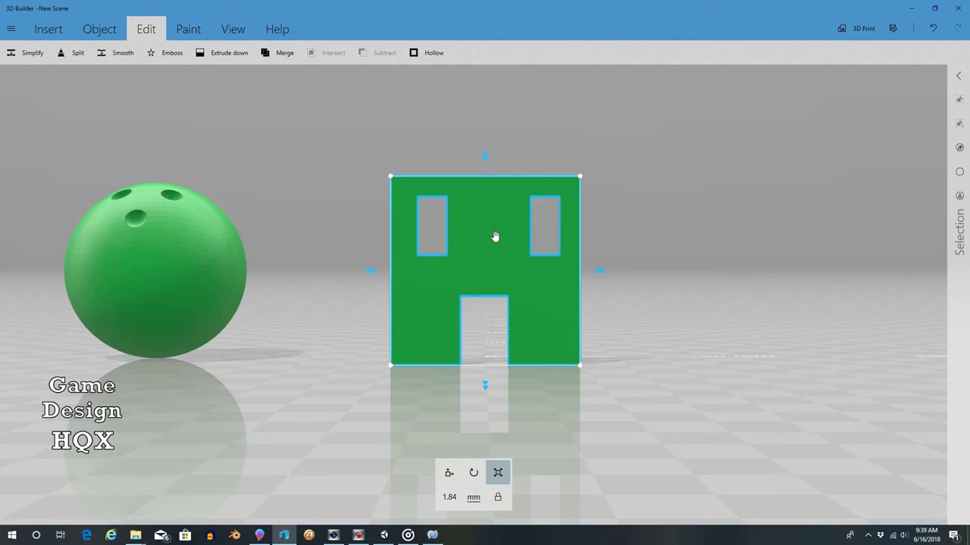
pyautogui.moveTo(604, 202)
pyautogui.mouseDown(button='right')
pyautogui.moveTo(606, 243)
pyautogui.moveTo(499, 286)
pyautogui.moveTo(164, 317)
pyautogui.moveTo(65, 231)
pyautogui.moveTo(154, 249)
pyautogui.moveTo(612, 234)
pyautogui.moveTo(605, 224)
pyautogui.mouseUp(button='right')
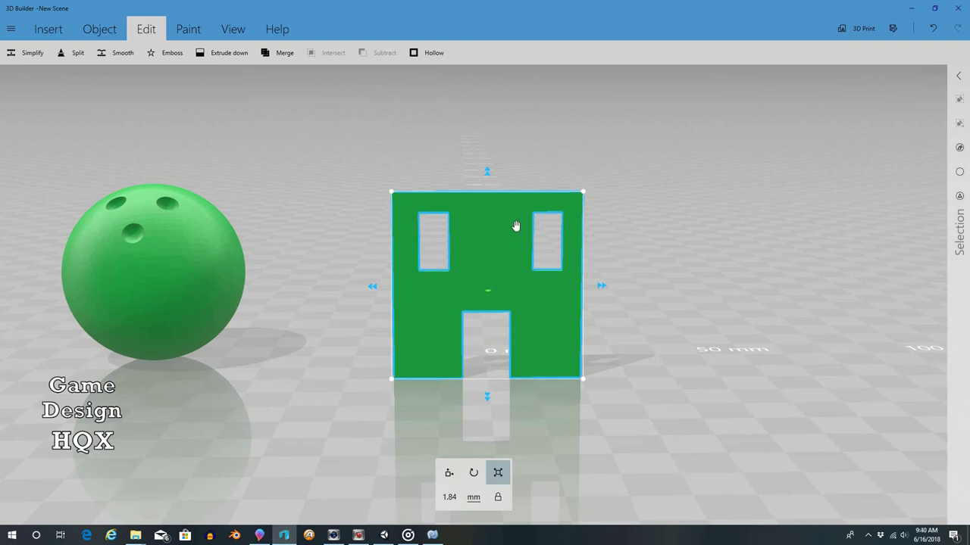
pyautogui.scroll(-3, 515, 226)
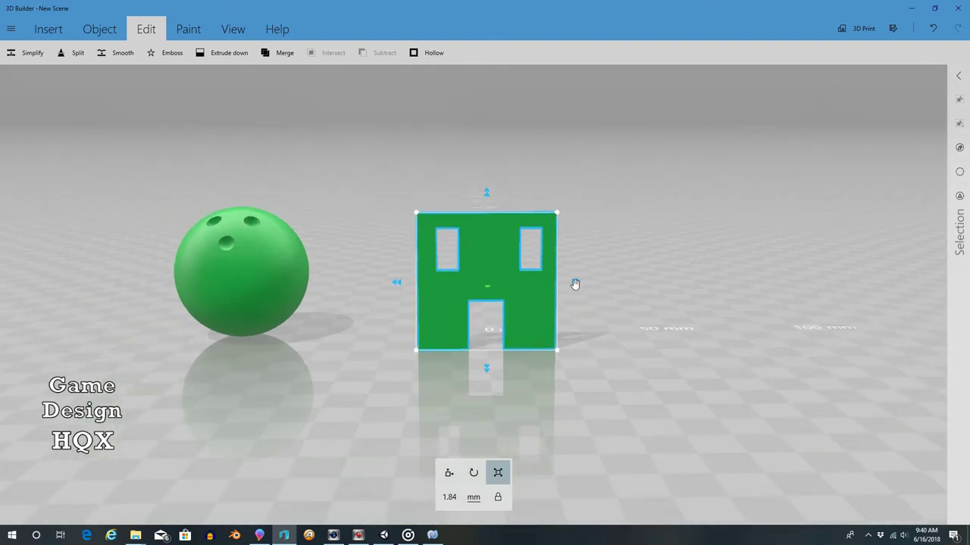
# Step: Move the green wall far left past the bowling ball, to about -122.7 mm
pyautogui.click(444, 474)
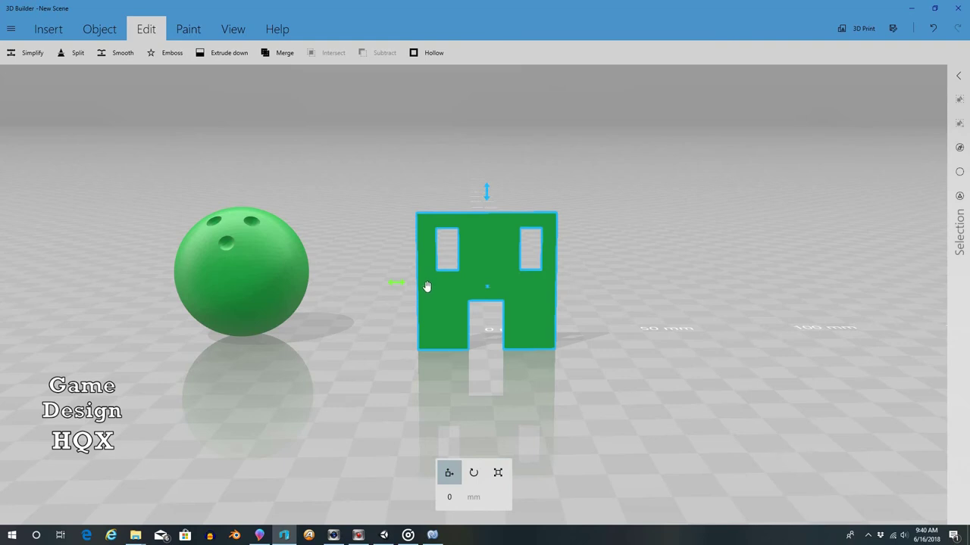
pyautogui.moveTo(397, 282); pyautogui.dragTo(3, 225)
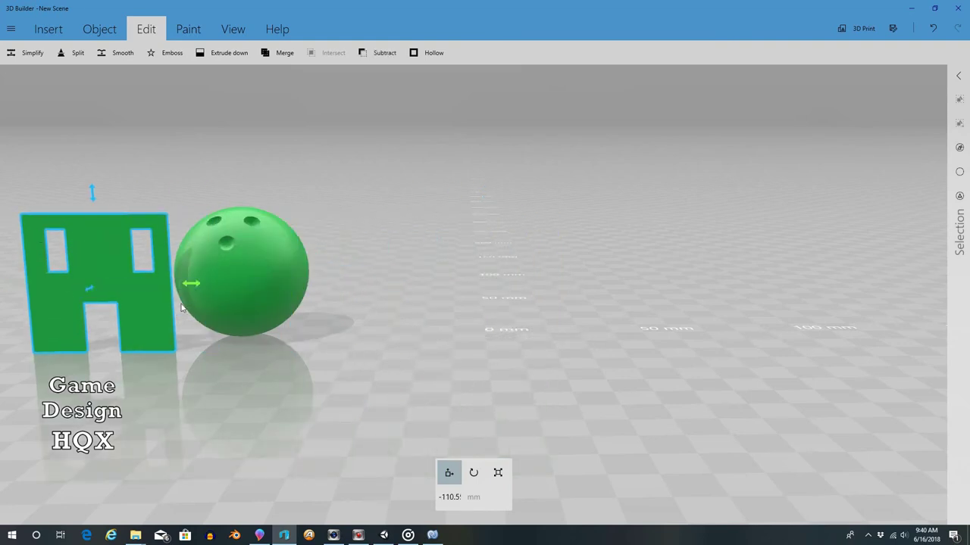
pyautogui.moveTo(193, 284); pyautogui.dragTo(151, 281)
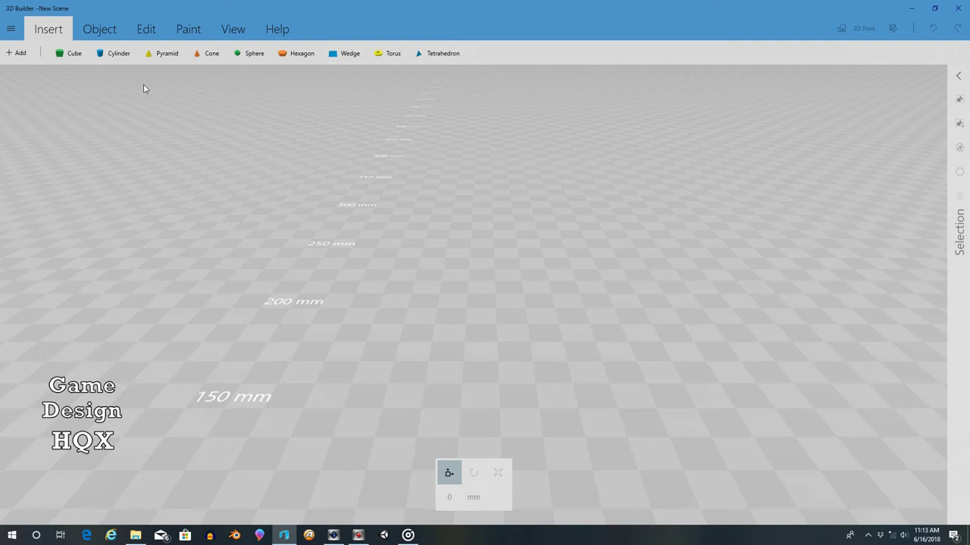
# Step: Insert a blue cylinder and scale its height down to about 10.39 mm
pyautogui.click(114, 53)
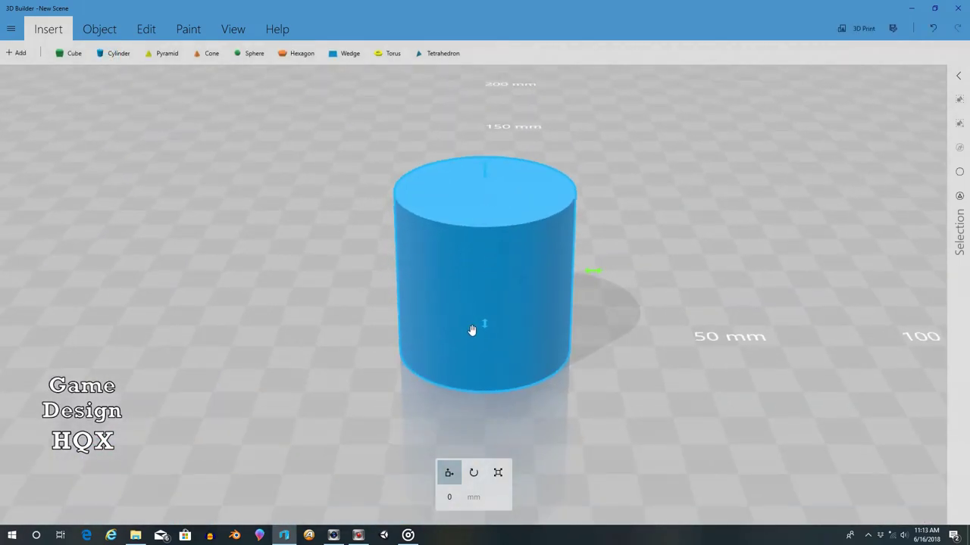
pyautogui.click(497, 473)
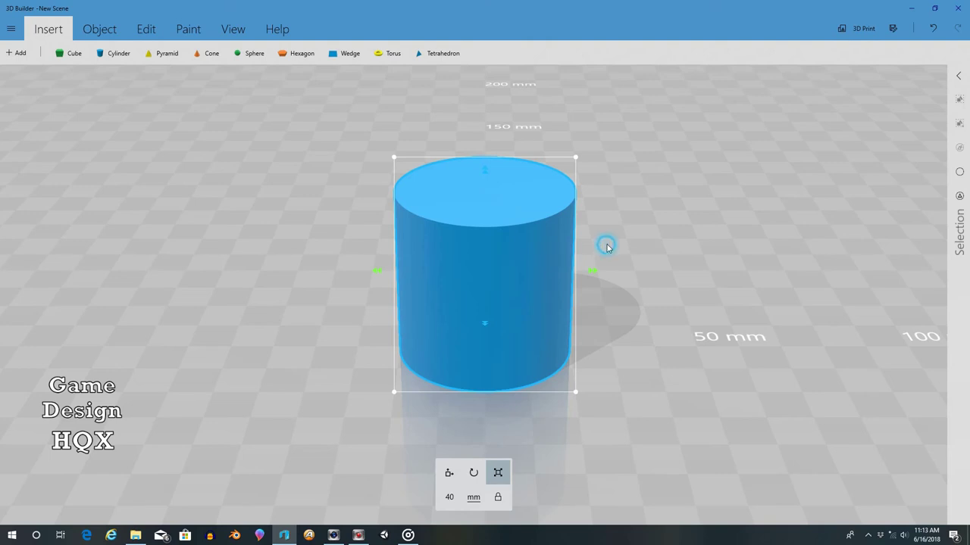
pyautogui.moveTo(606, 244); pyautogui.dragTo(606, 200, button='right')
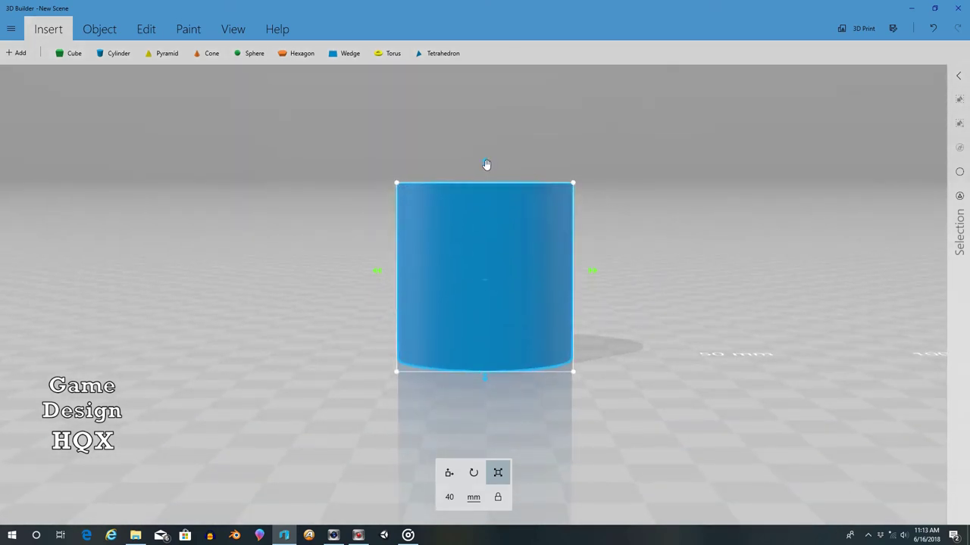
pyautogui.moveTo(486, 165); pyautogui.dragTo(485, 295)
pyautogui.moveTo(530, 208)
pyautogui.mouseDown(button='right')
pyautogui.moveTo(524, 291)
pyautogui.moveTo(534, 228)
pyautogui.mouseUp(button='right')
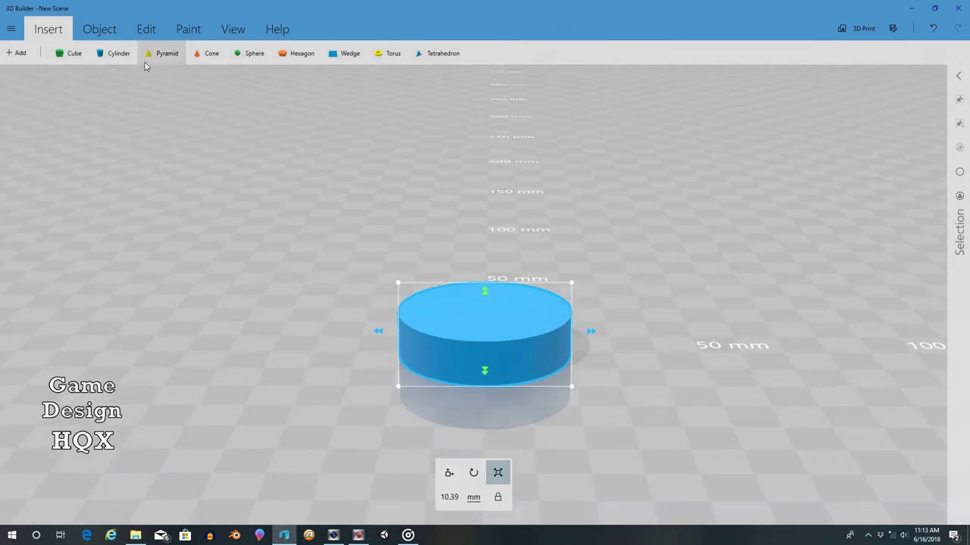
# Step: Insert a second cylinder over the disc and scale its width to about 31.96 mm
pyautogui.click(114, 53)
pyautogui.moveTo(606, 205); pyautogui.dragTo(614, 324, button='right')
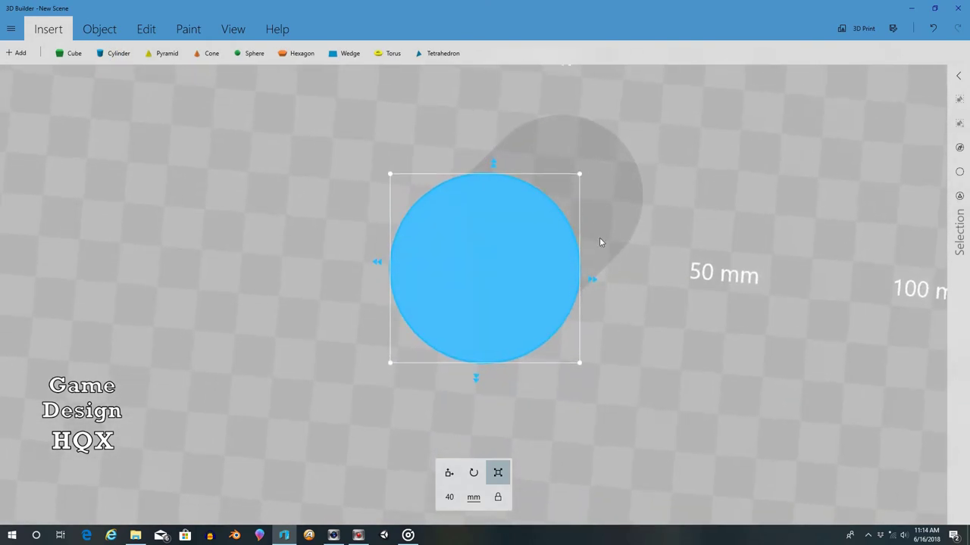
pyautogui.moveTo(579, 172); pyautogui.dragTo(563, 187)
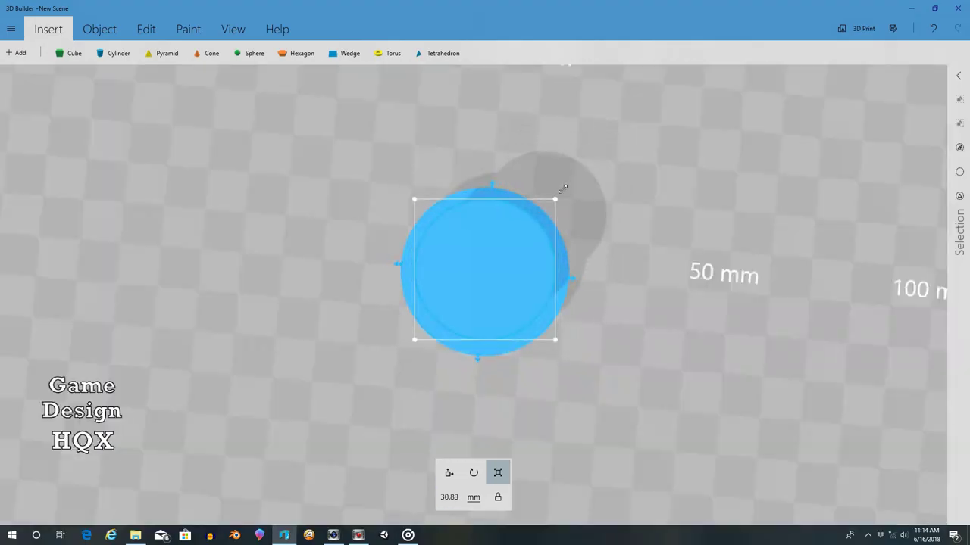
pyautogui.moveTo(614, 253); pyautogui.dragTo(617, 72, button='right')
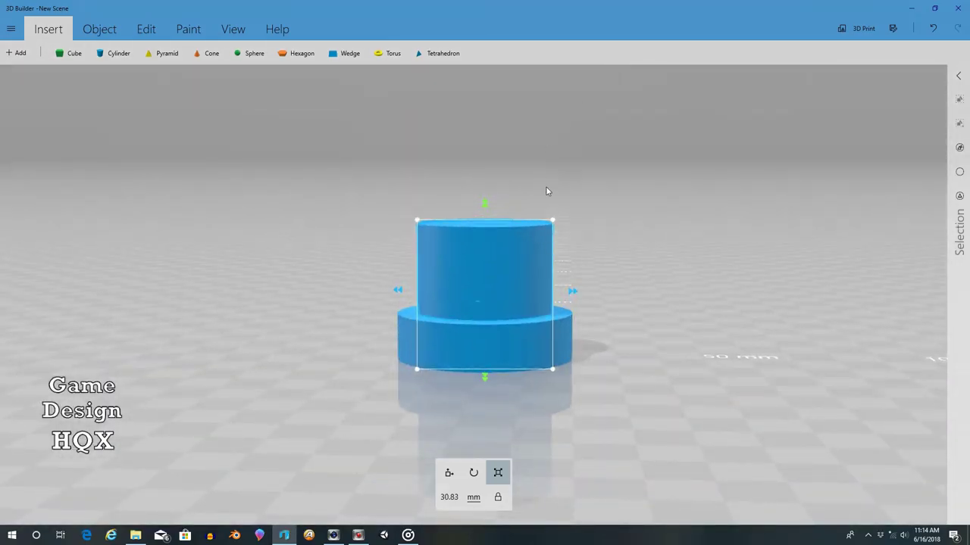
pyautogui.moveTo(590, 275)
pyautogui.mouseDown(button='right')
pyautogui.moveTo(521, 273)
pyautogui.moveTo(604, 339)
pyautogui.mouseUp(button='right')
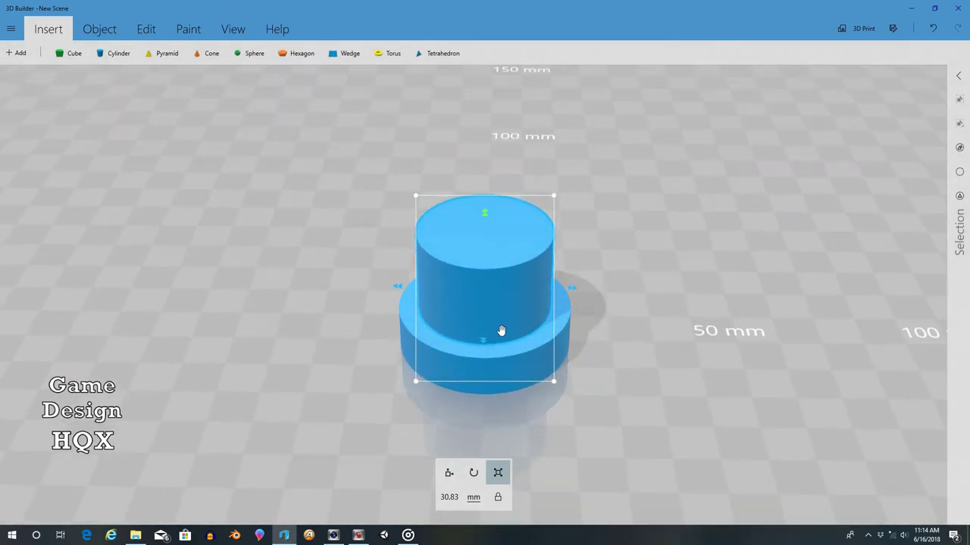
pyautogui.moveTo(599, 220); pyautogui.dragTo(579, 346, button='right')
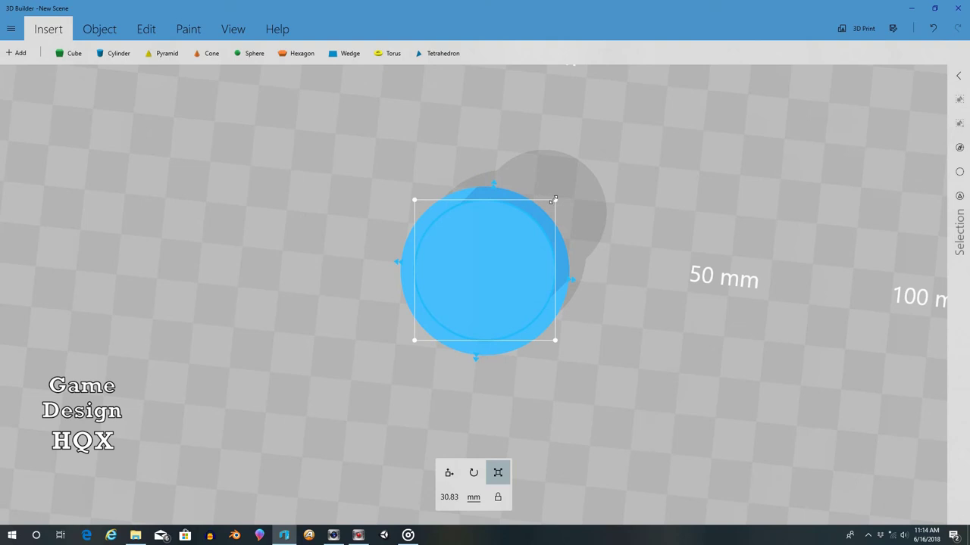
pyautogui.moveTo(554, 200); pyautogui.dragTo(558, 197)
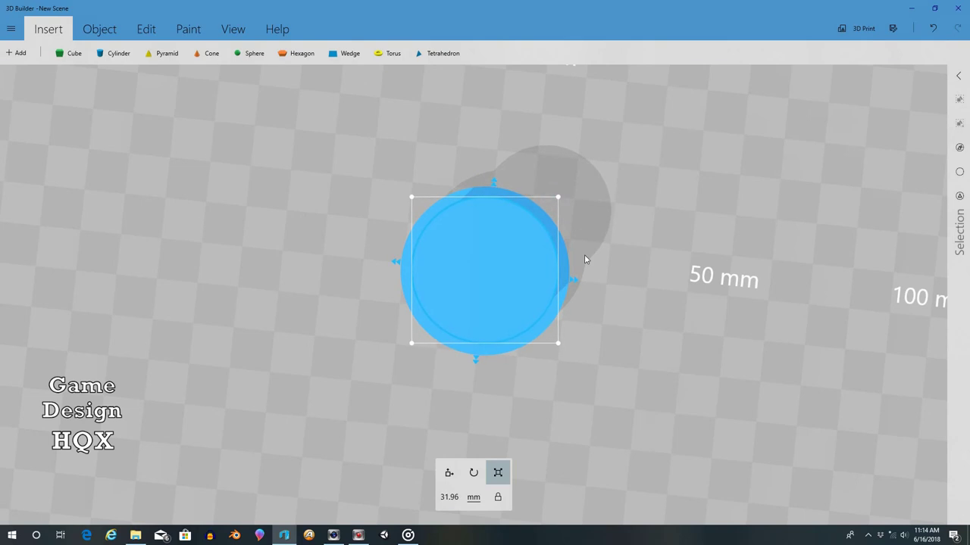
pyautogui.moveTo(584, 260); pyautogui.dragTo(599, 114, button='right')
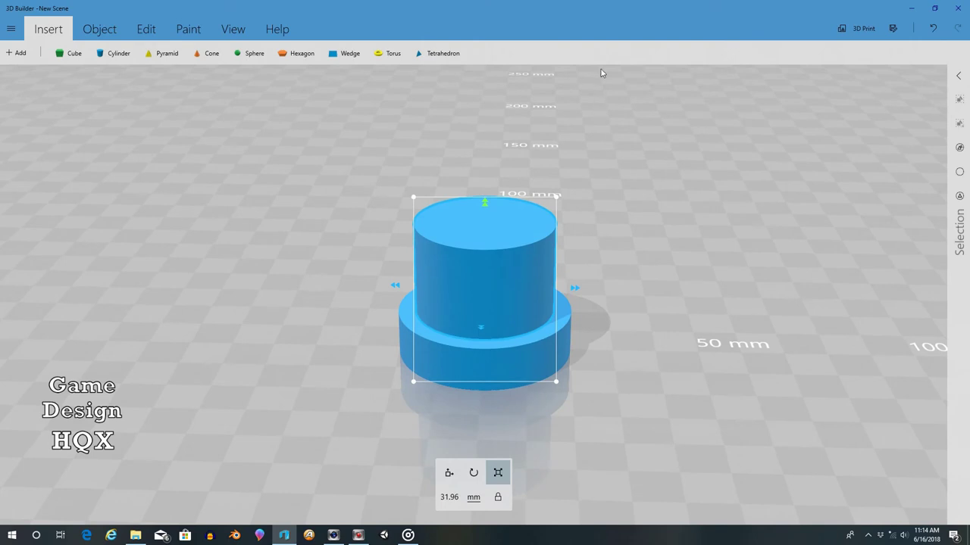
# Step: Subtract the taller cylinder from the flat disc to form a 10 mm ring
pyautogui.click(150, 32)
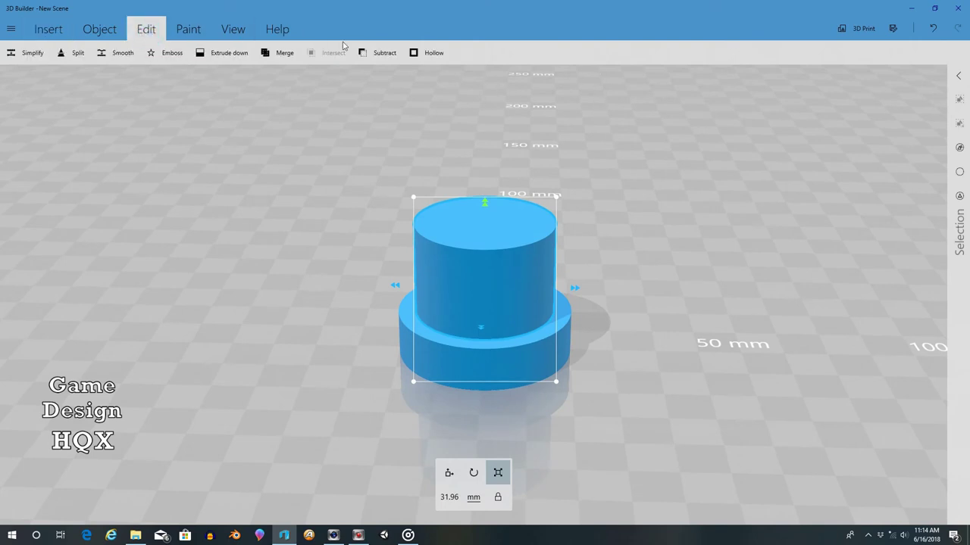
pyautogui.click(381, 53)
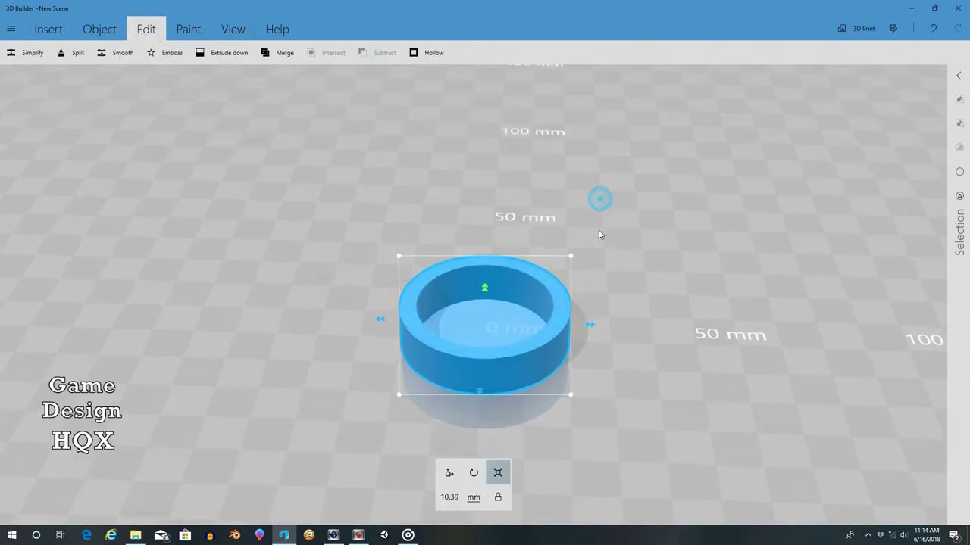
pyautogui.moveTo(598, 234)
pyautogui.mouseDown()
pyautogui.moveTo(592, 305)
pyautogui.moveTo(625, 228)
pyautogui.mouseUp()
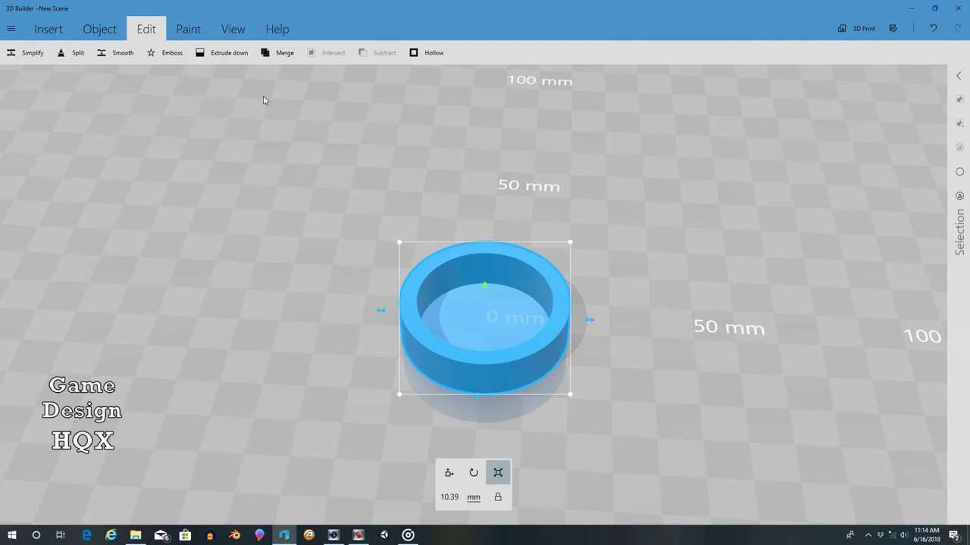
# Step: Insert a new cylinder over the ring and narrow it to a small round shape
pyautogui.click(47, 29)
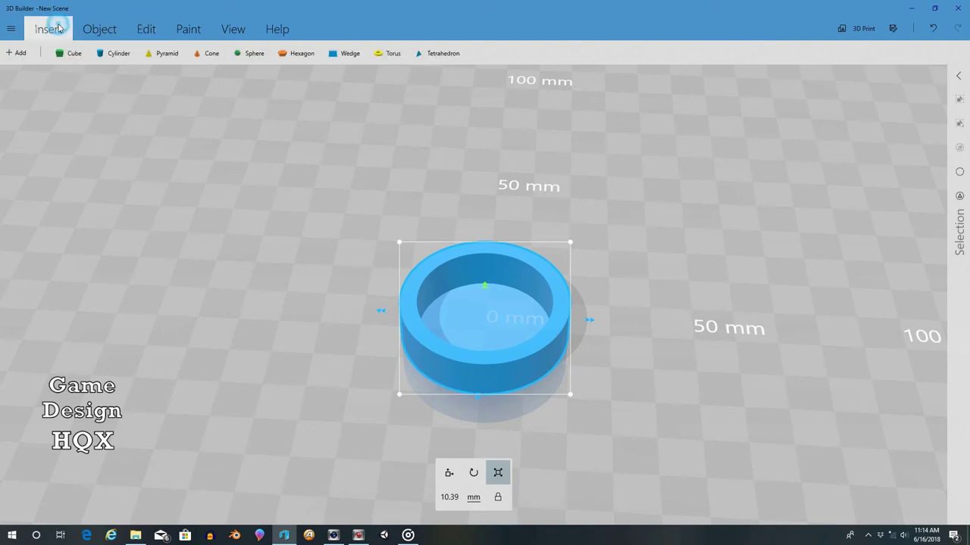
pyautogui.click(113, 53)
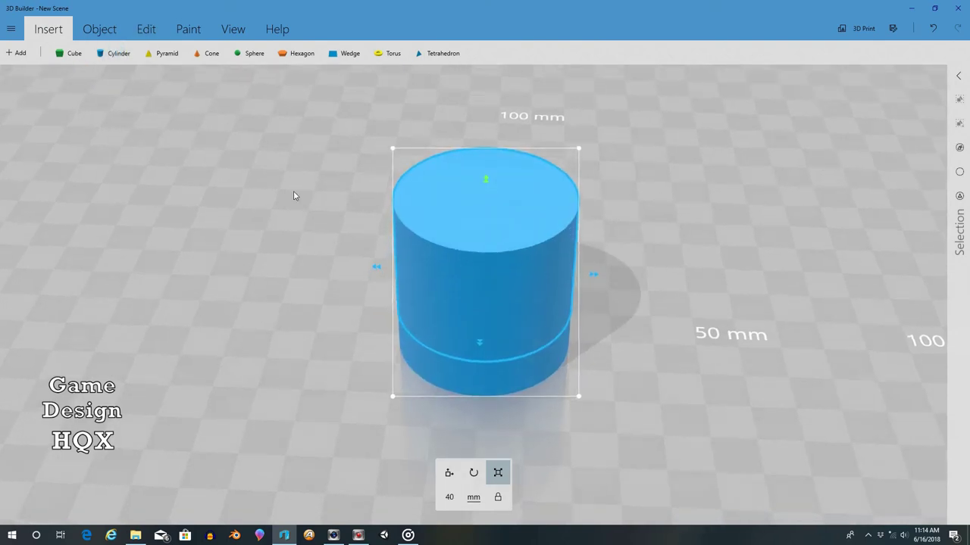
pyautogui.moveTo(657, 169); pyautogui.dragTo(634, 303)
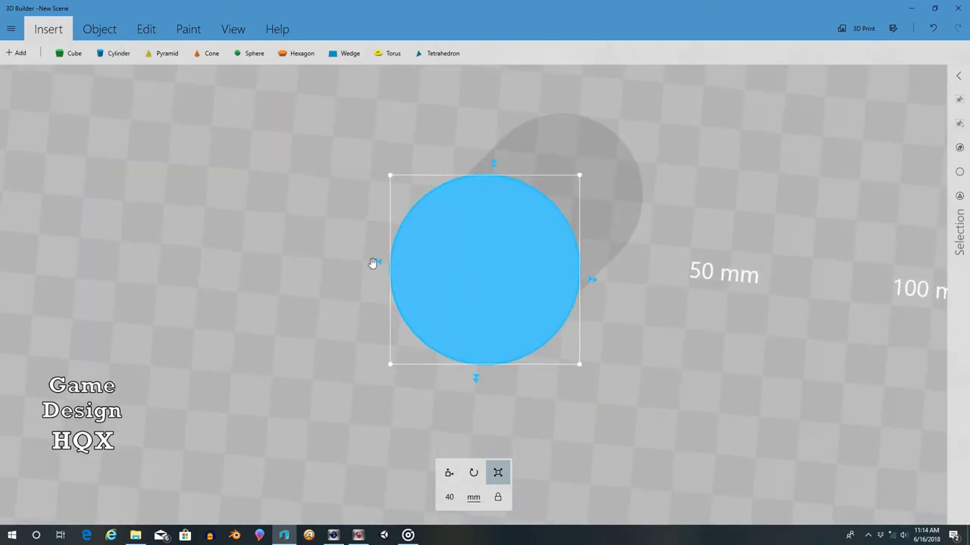
pyautogui.moveTo(373, 263); pyautogui.dragTo(477, 270)
pyautogui.moveTo(540, 171); pyautogui.dragTo(533, 301)
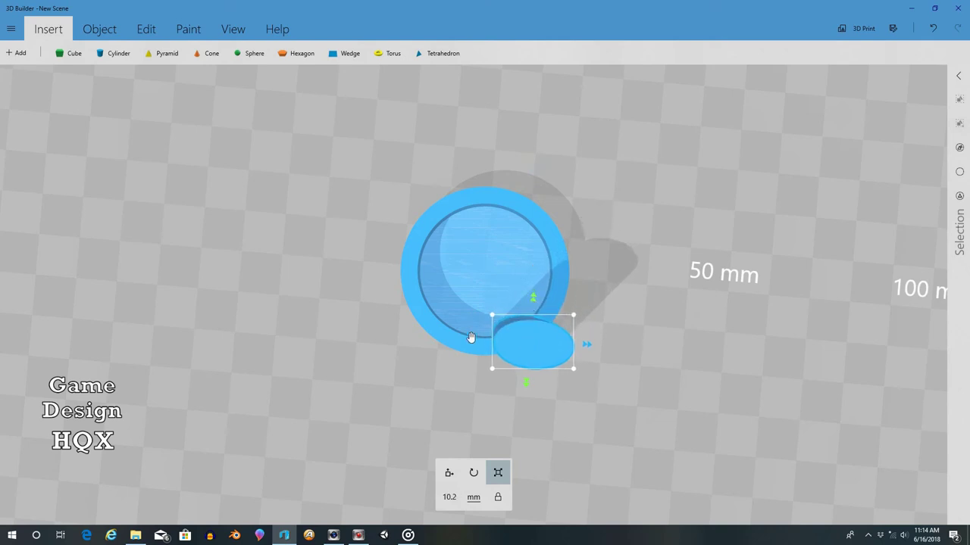
pyautogui.moveTo(470, 337); pyautogui.dragTo(514, 334)
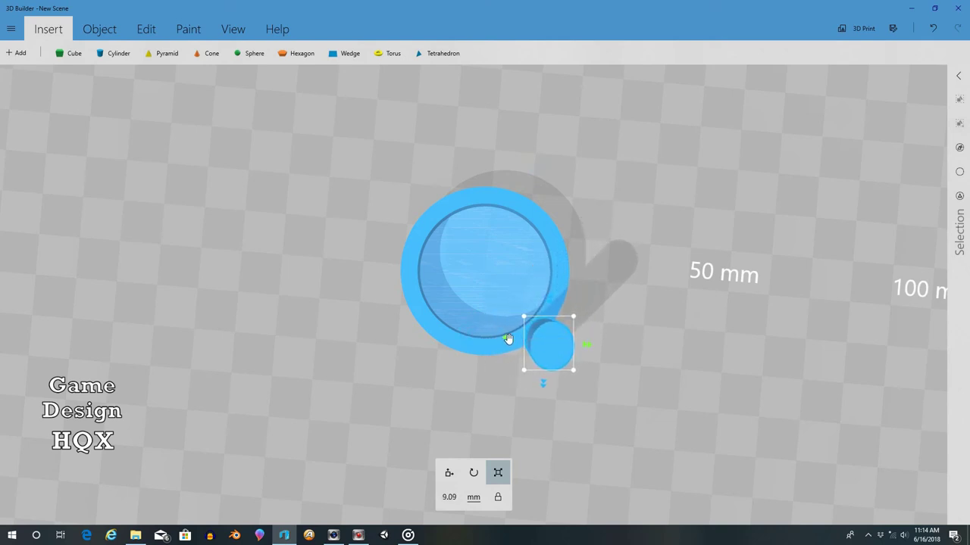
# Step: Resize the small cylinder into a tall rod about 6.91 mm across
pyautogui.moveTo(644, 327)
pyautogui.mouseDown()
pyautogui.moveTo(626, 235)
pyautogui.moveTo(640, 330)
pyautogui.mouseUp()
pyautogui.moveTo(540, 396); pyautogui.dragTo(556, 384)
pyautogui.moveTo(622, 368)
pyautogui.mouseDown()
pyautogui.moveTo(653, 231)
pyautogui.moveTo(638, 369)
pyautogui.mouseUp()
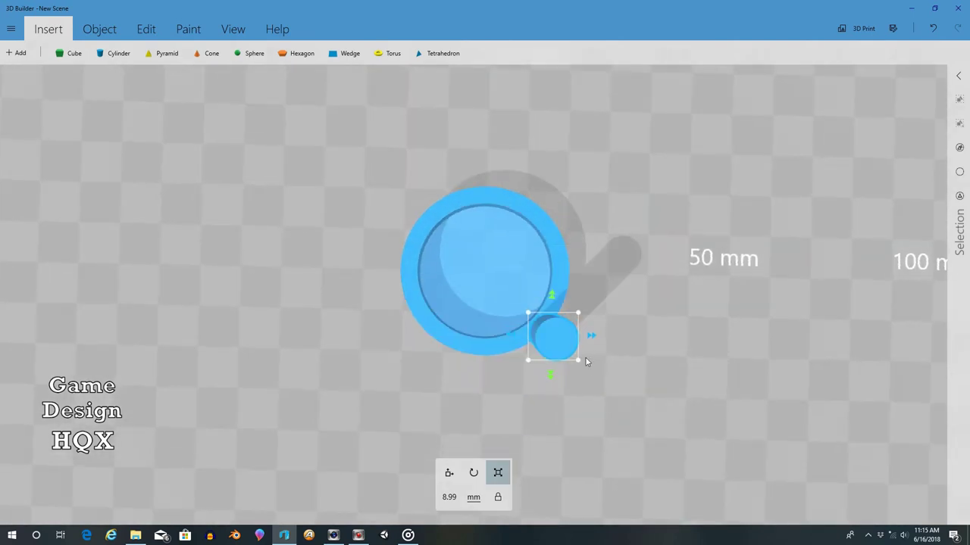
pyautogui.moveTo(553, 296)
pyautogui.mouseDown()
pyautogui.moveTo(553, 340)
pyautogui.moveTo(585, 341)
pyautogui.mouseUp()
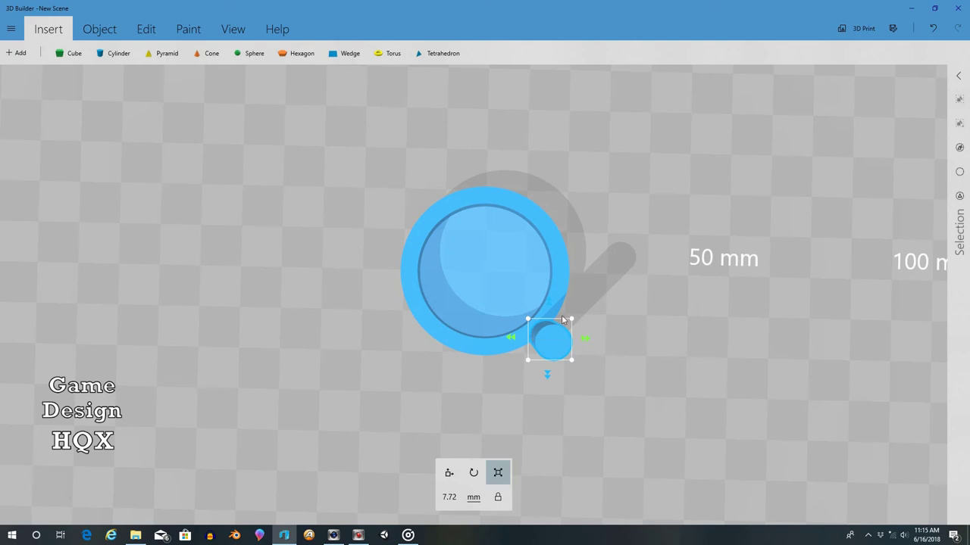
pyautogui.moveTo(554, 374); pyautogui.dragTo(551, 369)
pyautogui.moveTo(584, 339); pyautogui.dragTo(598, 190)
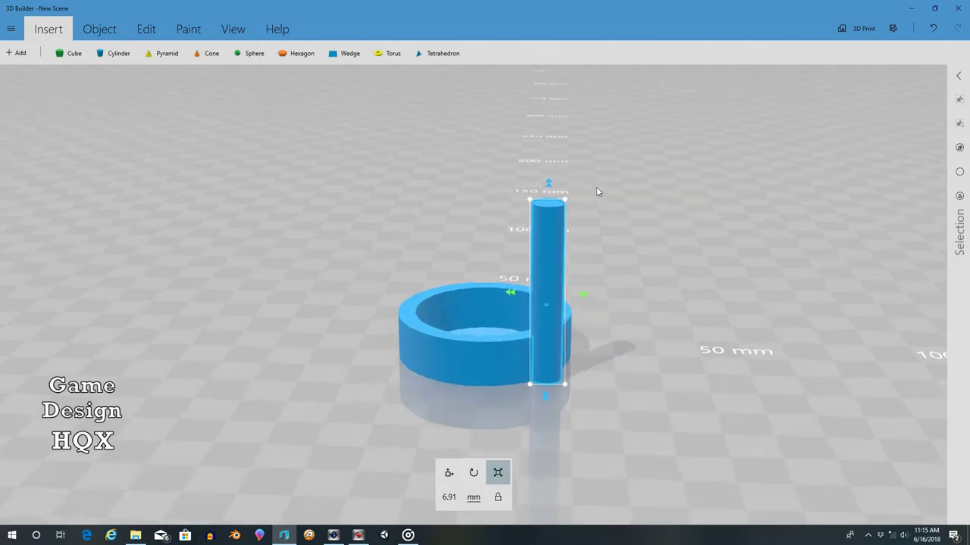
# Step: Rotate the rod 270° to lie horizontally and move it over the ring's centre
pyautogui.click(473, 472)
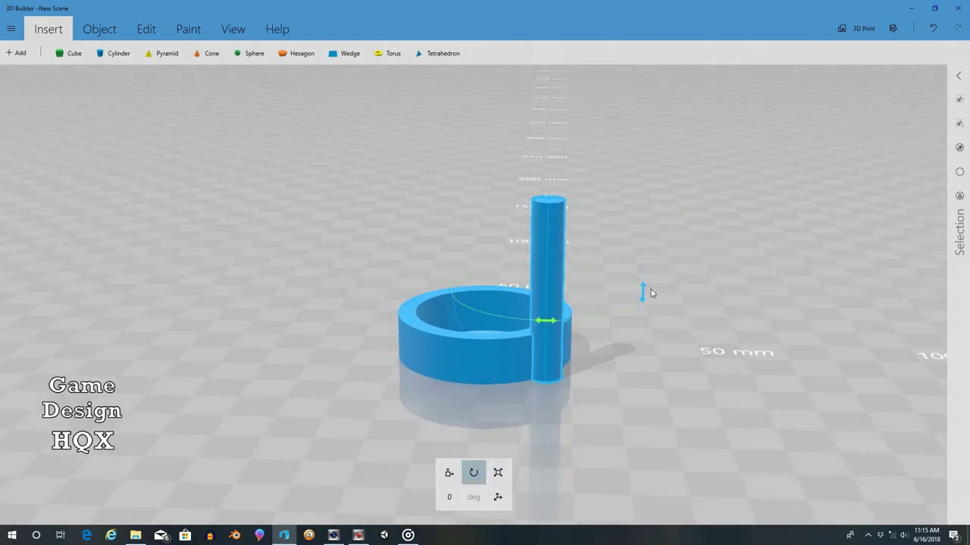
pyautogui.moveTo(642, 293); pyautogui.dragTo(553, 232)
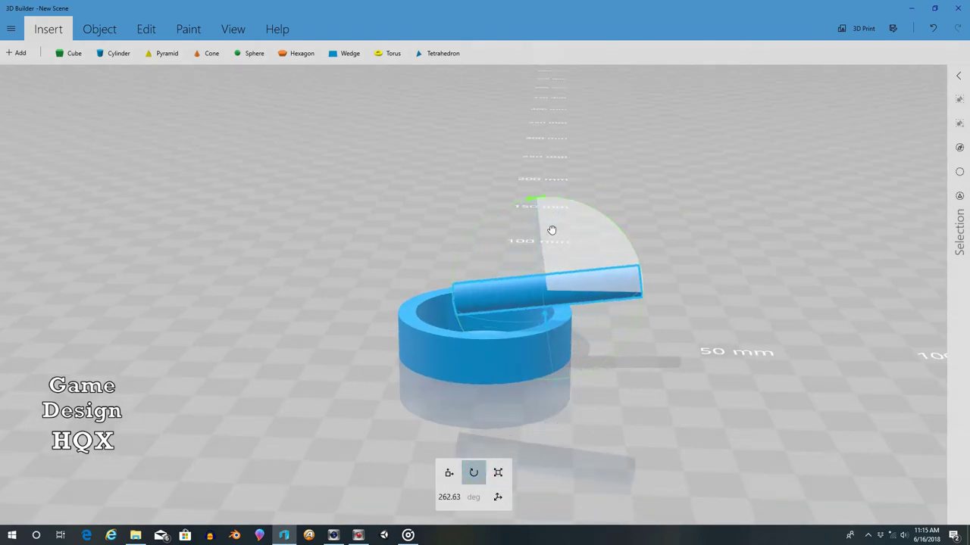
pyautogui.moveTo(643, 221); pyautogui.dragTo(668, 368)
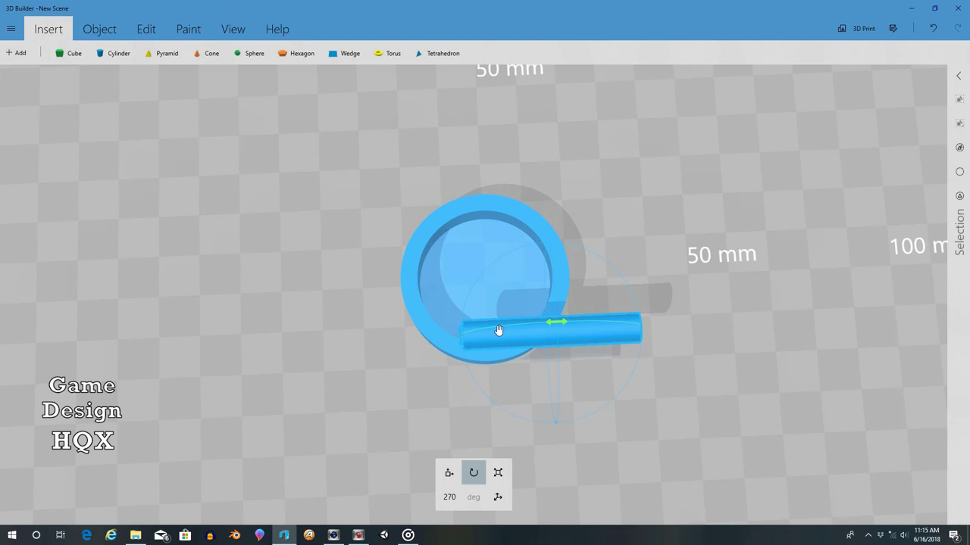
pyautogui.click(448, 472)
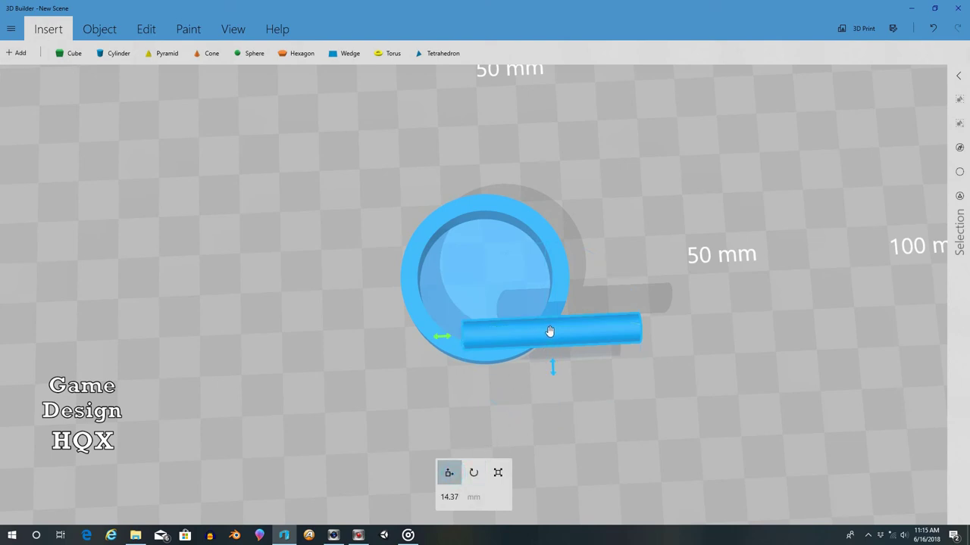
pyautogui.moveTo(550, 331)
pyautogui.mouseDown()
pyautogui.moveTo(497, 326)
pyautogui.moveTo(512, 345)
pyautogui.mouseUp()
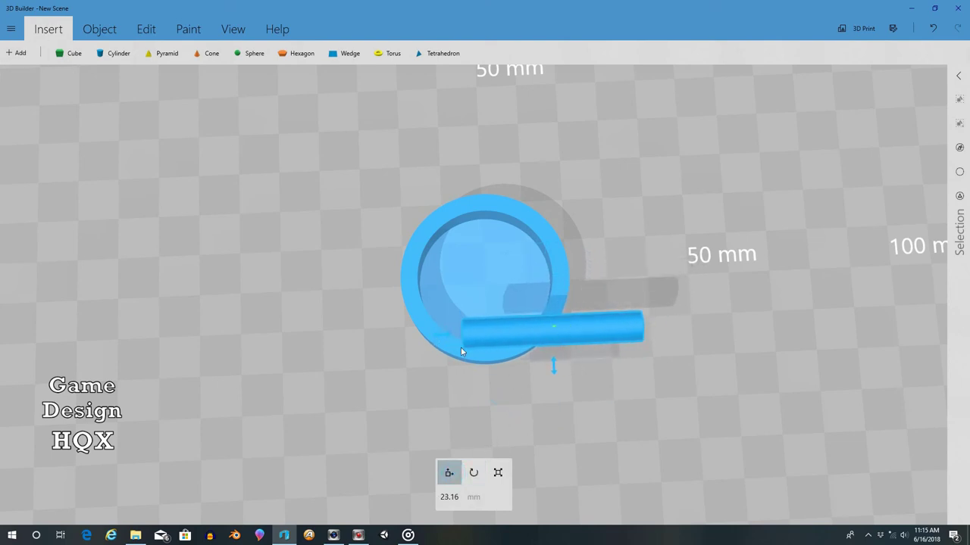
pyautogui.moveTo(560, 371); pyautogui.dragTo(557, 378)
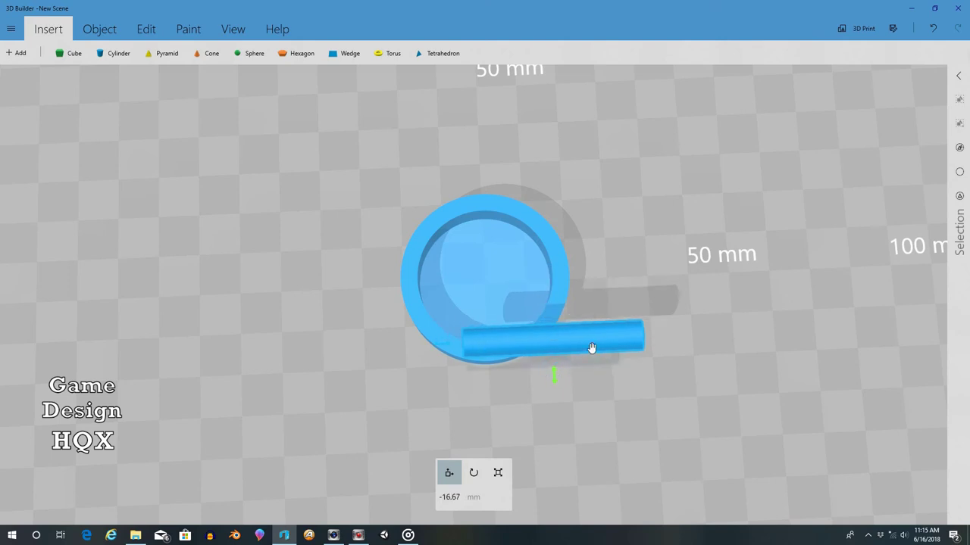
pyautogui.moveTo(719, 343); pyautogui.dragTo(370, 249)
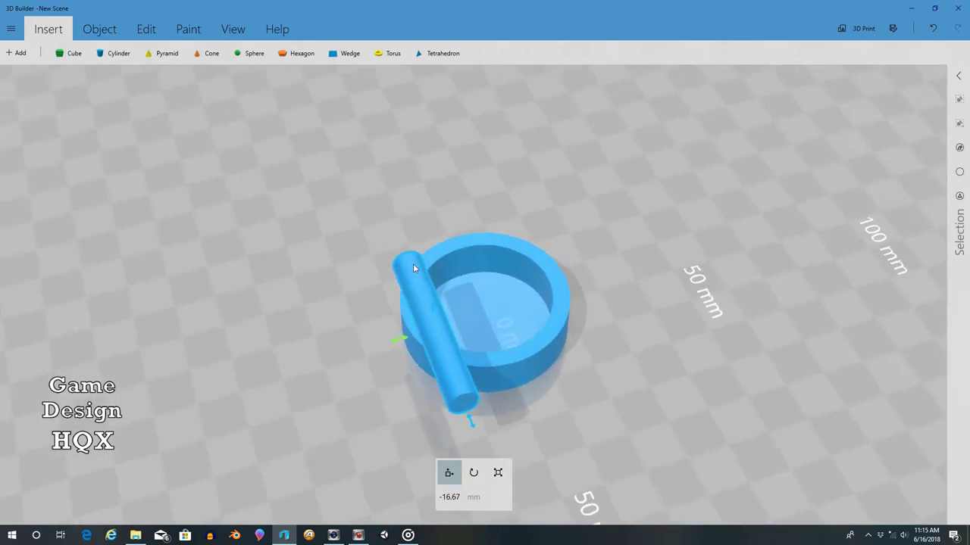
pyautogui.moveTo(454, 294); pyautogui.dragTo(528, 312)
pyautogui.moveTo(562, 376); pyautogui.dragTo(544, 321)
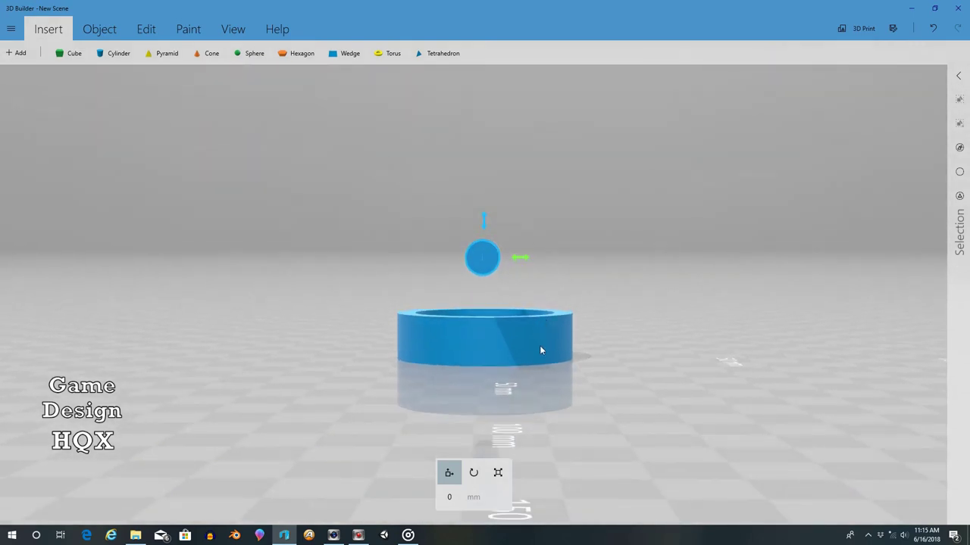
# Step: Make the horizontal rod thinner and set its length to 40 mm
pyautogui.click(497, 473)
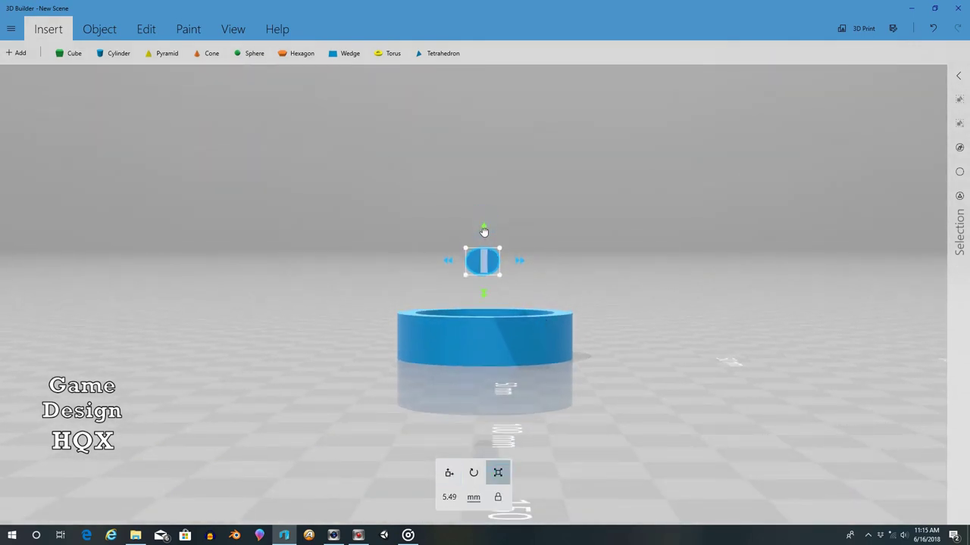
pyautogui.moveTo(485, 223); pyautogui.dragTo(485, 230)
pyautogui.moveTo(450, 263); pyautogui.dragTo(464, 262)
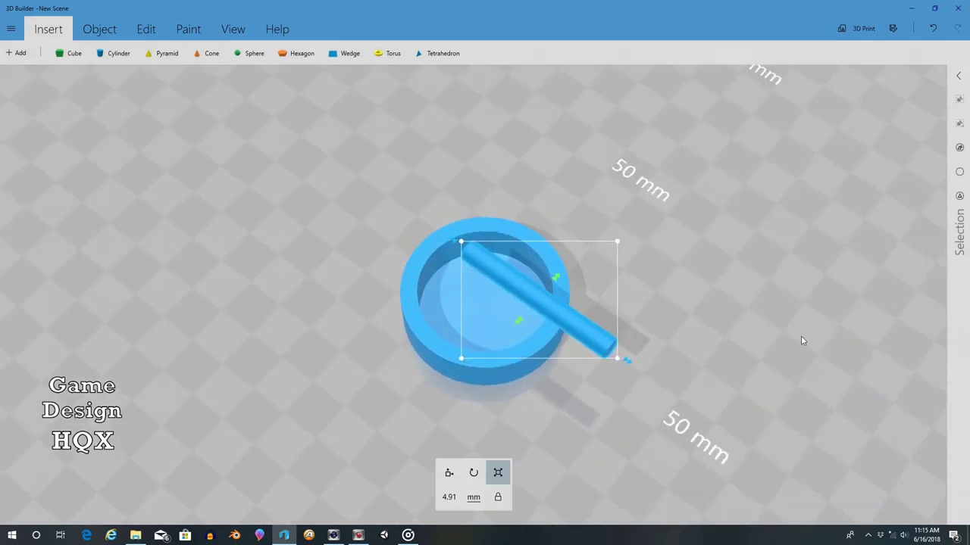
pyautogui.moveTo(562, 200); pyautogui.dragTo(734, 238)
pyautogui.moveTo(604, 191); pyautogui.dragTo(614, 254)
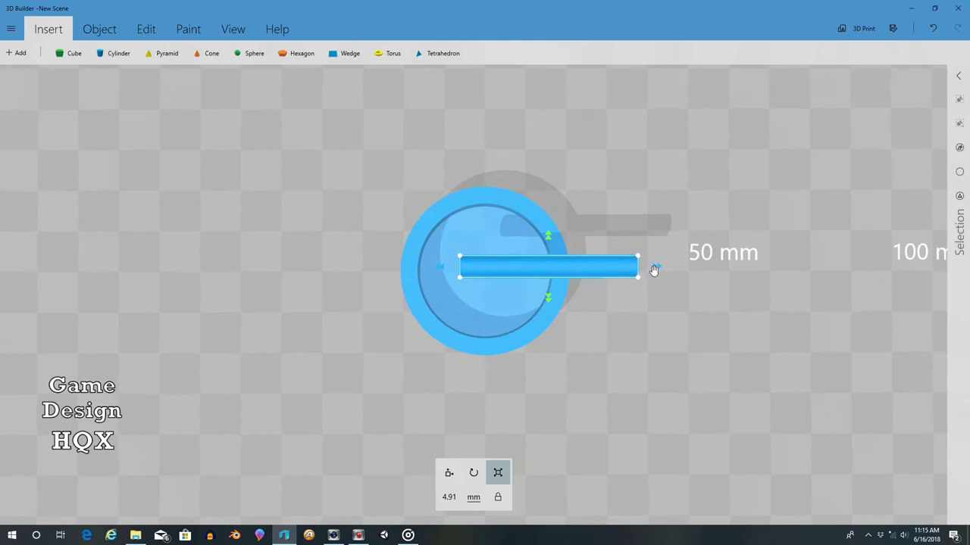
pyautogui.moveTo(655, 270); pyautogui.dragTo(628, 270)
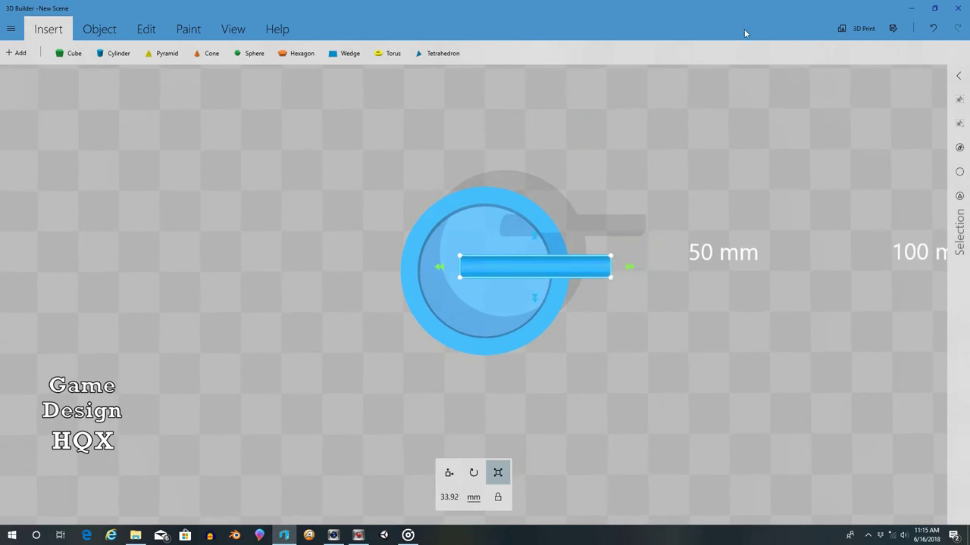
pyautogui.click(932, 28)
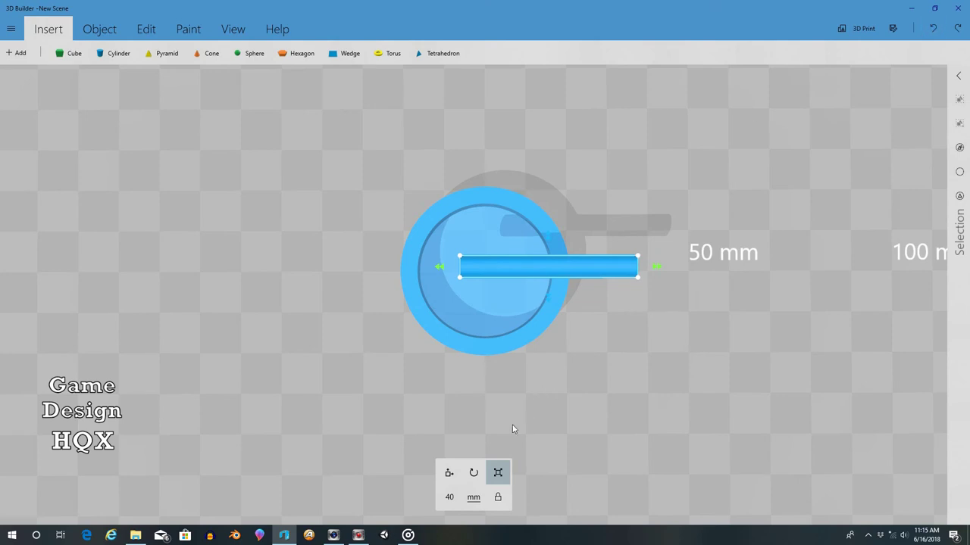
# Step: Stretch the bar slightly past the rim and centre it over the ring
pyautogui.click(448, 472)
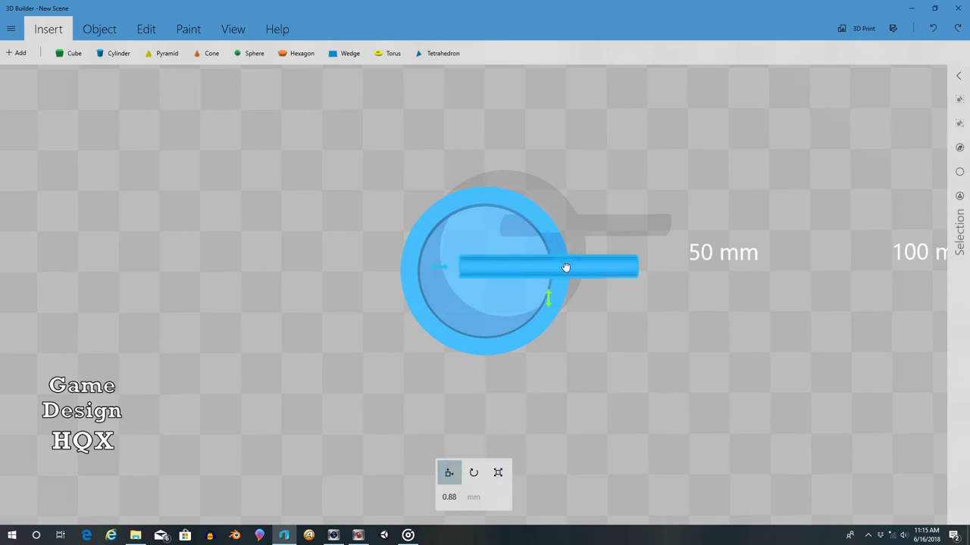
pyautogui.moveTo(565, 267); pyautogui.dragTo(504, 272)
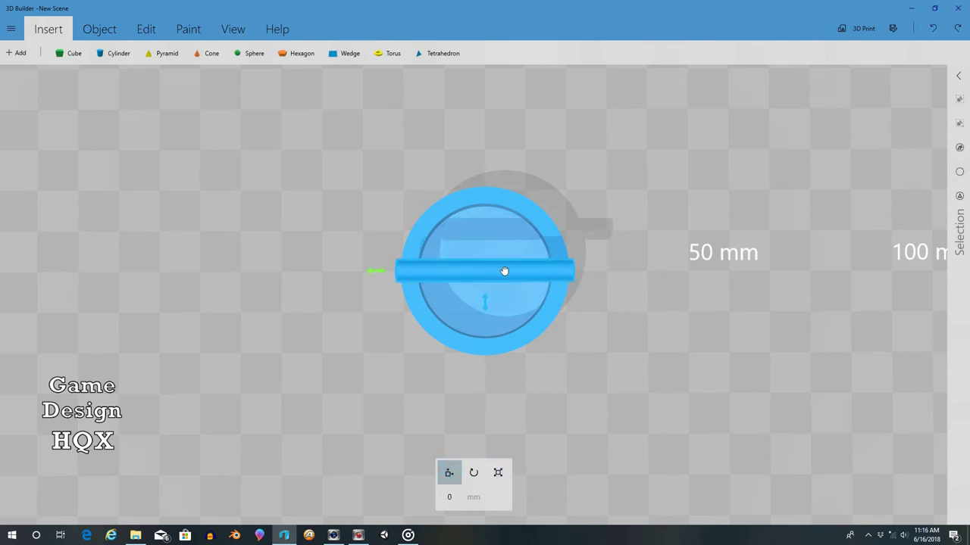
pyautogui.click(498, 473)
pyautogui.moveTo(596, 271); pyautogui.dragTo(610, 272)
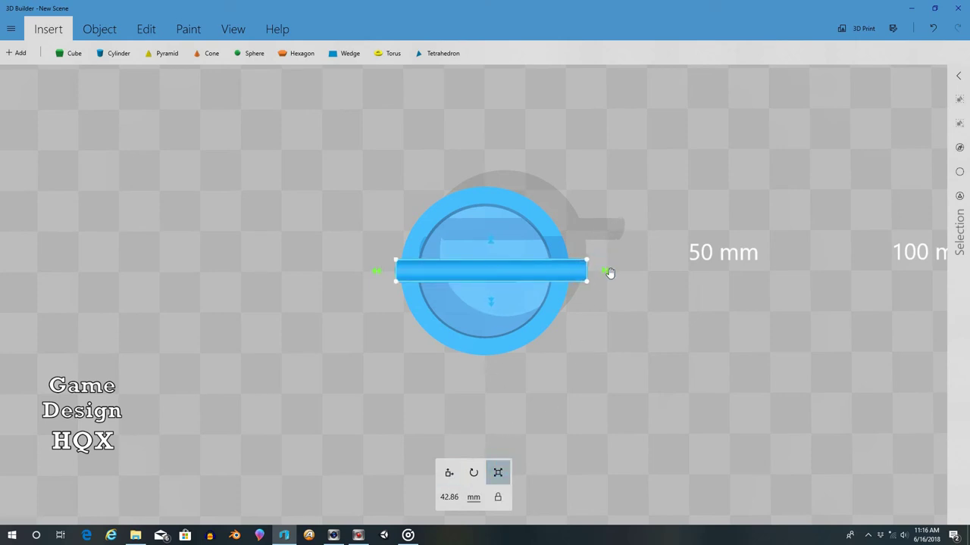
pyautogui.click(449, 473)
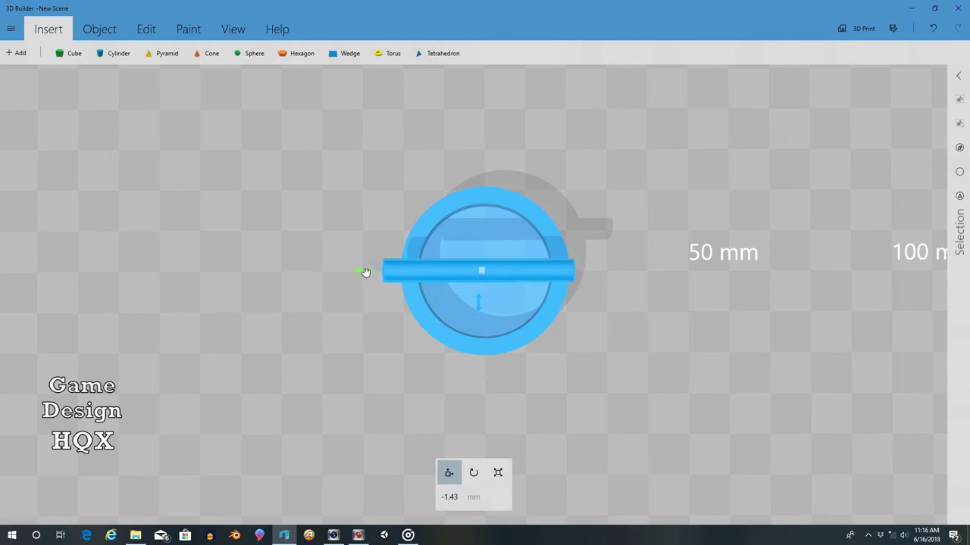
pyautogui.moveTo(375, 272); pyautogui.dragTo(371, 275)
# Step: Adjust the bar's height so it rests on the ring's top edge
pyautogui.moveTo(359, 316)
pyautogui.mouseDown()
pyautogui.moveTo(362, 202)
pyautogui.moveTo(379, 139)
pyautogui.mouseUp()
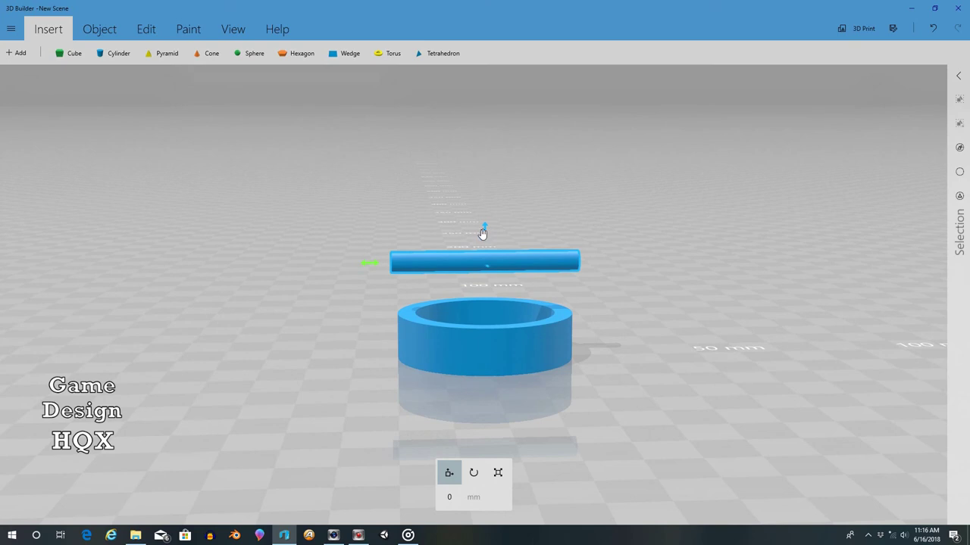
pyautogui.moveTo(484, 232); pyautogui.dragTo(487, 287)
pyautogui.moveTo(611, 255)
pyautogui.mouseDown()
pyautogui.moveTo(607, 341)
pyautogui.moveTo(520, 336)
pyautogui.moveTo(621, 300)
pyautogui.mouseUp()
pyautogui.moveTo(485, 290); pyautogui.dragTo(487, 284)
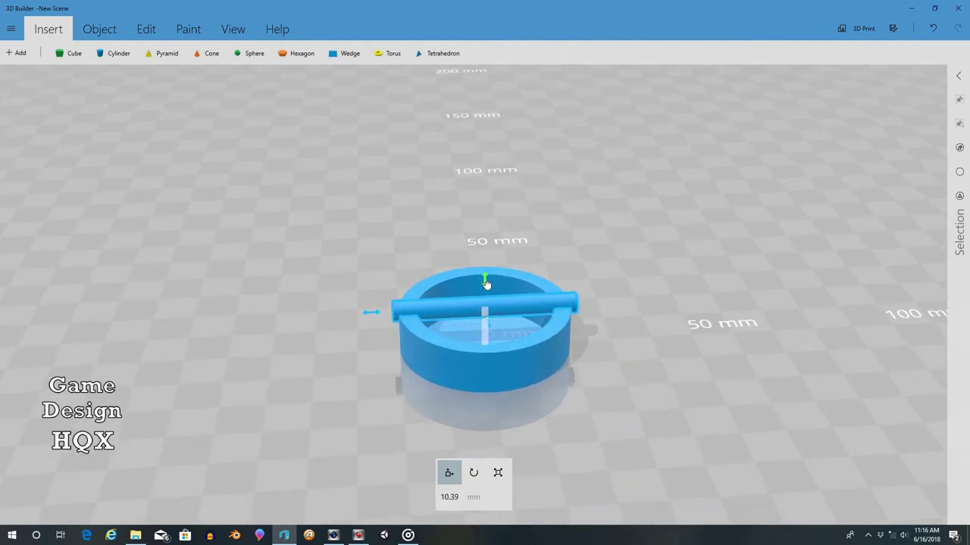
# Step: Undo an accidental resize and thicken the bar to about 6.46 mm
pyautogui.click(498, 469)
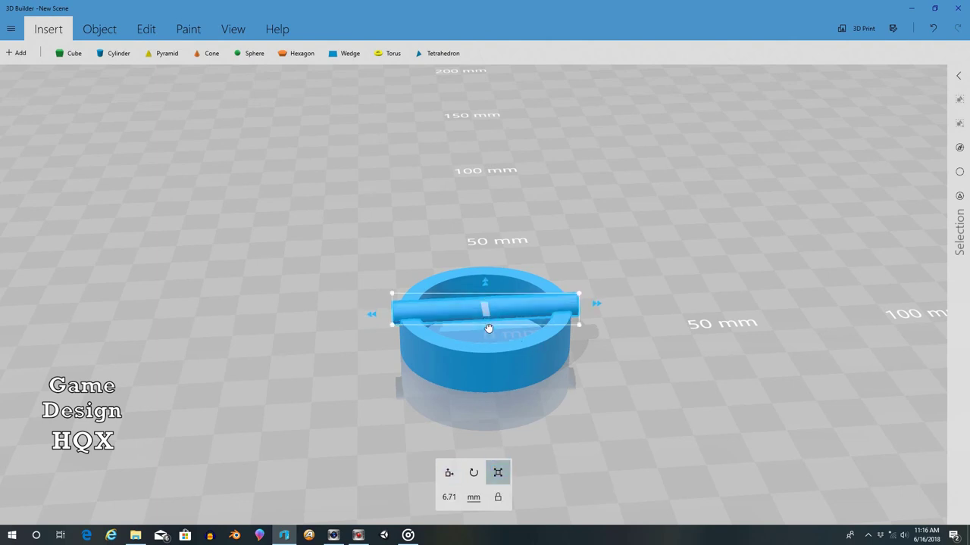
pyautogui.moveTo(606, 372)
pyautogui.mouseDown()
pyautogui.moveTo(783, 366)
pyautogui.moveTo(892, 348)
pyautogui.mouseUp()
pyautogui.click(933, 28)
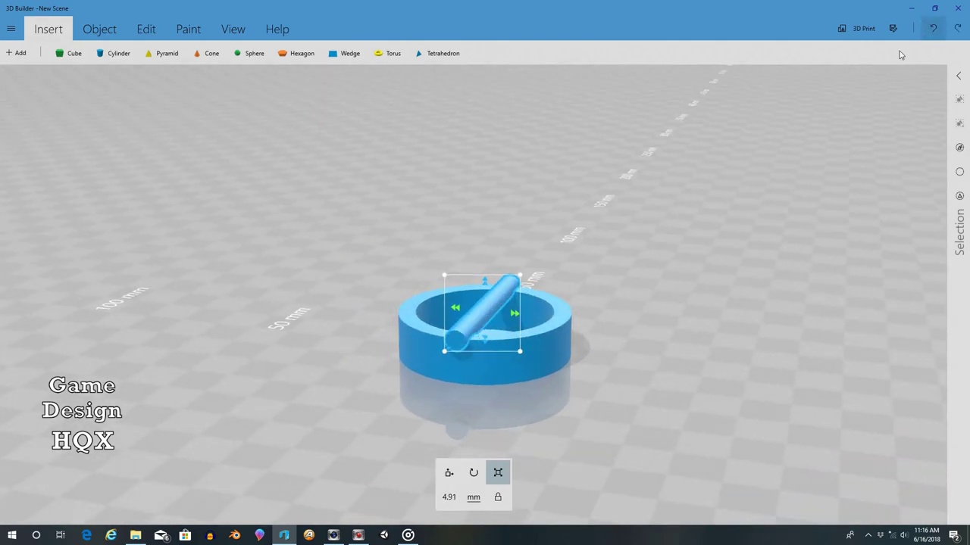
pyautogui.moveTo(559, 383); pyautogui.dragTo(622, 338)
pyautogui.moveTo(482, 344); pyautogui.dragTo(483, 356)
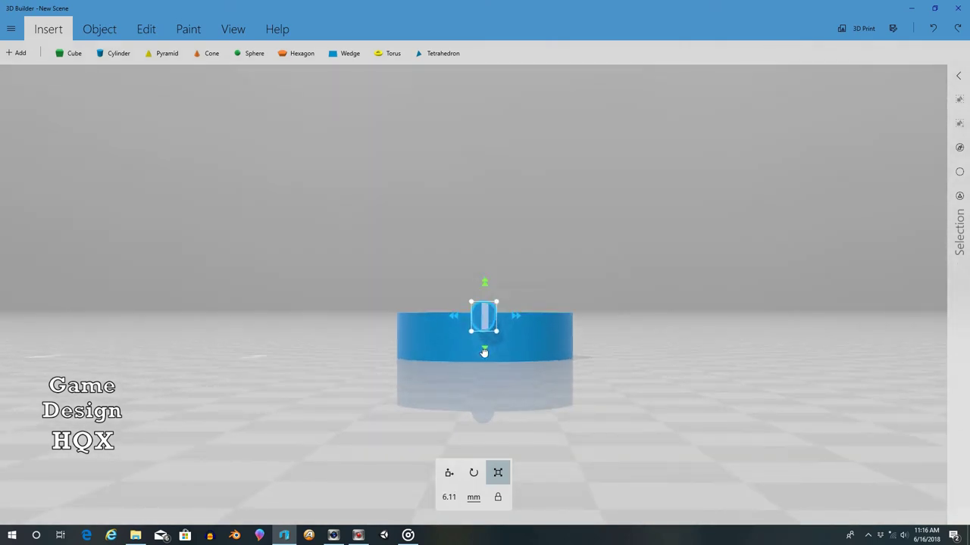
pyautogui.moveTo(543, 321)
pyautogui.mouseDown()
pyautogui.moveTo(586, 296)
pyautogui.moveTo(236, 399)
pyautogui.mouseUp()
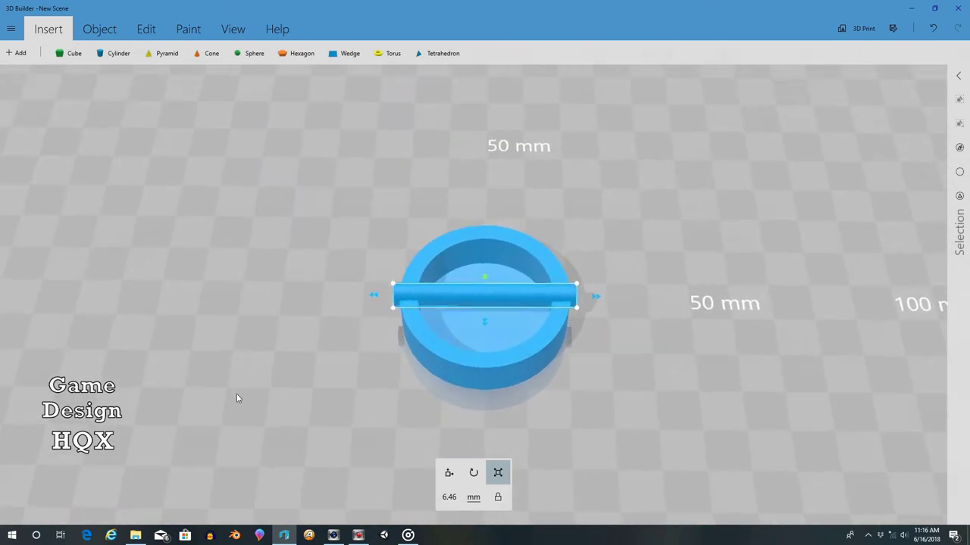
# Step: Copy and paste the bar, moving the spare copy left away from the ring
pyautogui.click(99, 28)
pyautogui.click(81, 51)
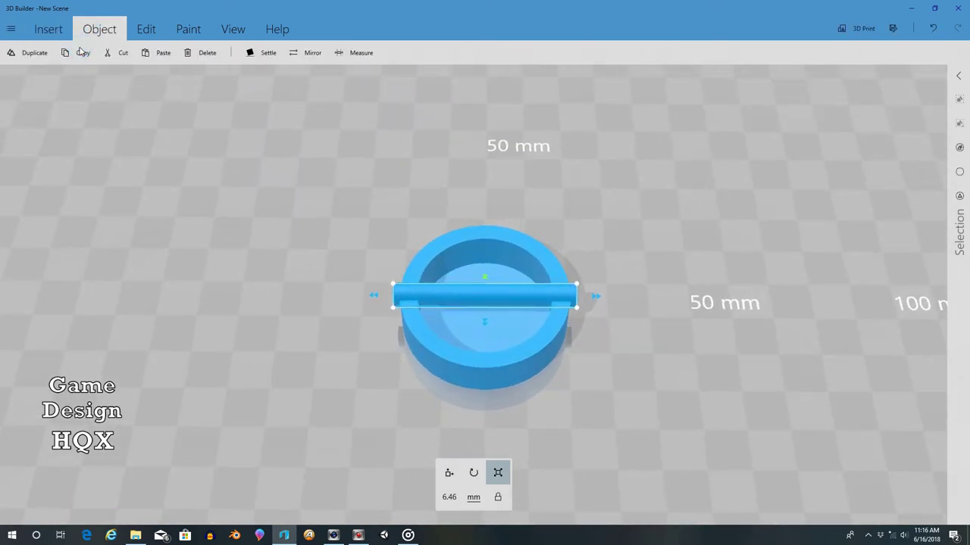
pyautogui.click(160, 55)
pyautogui.moveTo(342, 294); pyautogui.dragTo(231, 299)
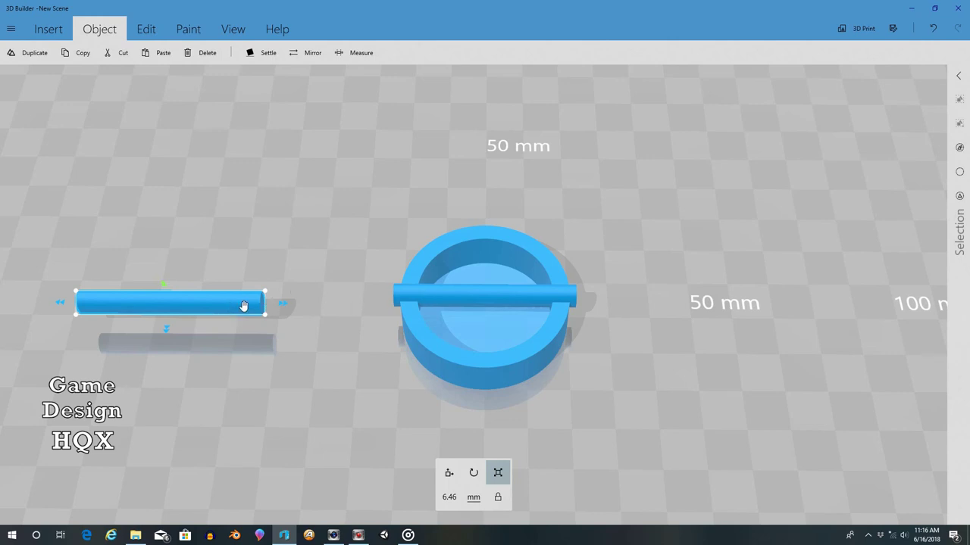
# Step: Subtract the bar lying across the ring from the rim
pyautogui.click(475, 299)
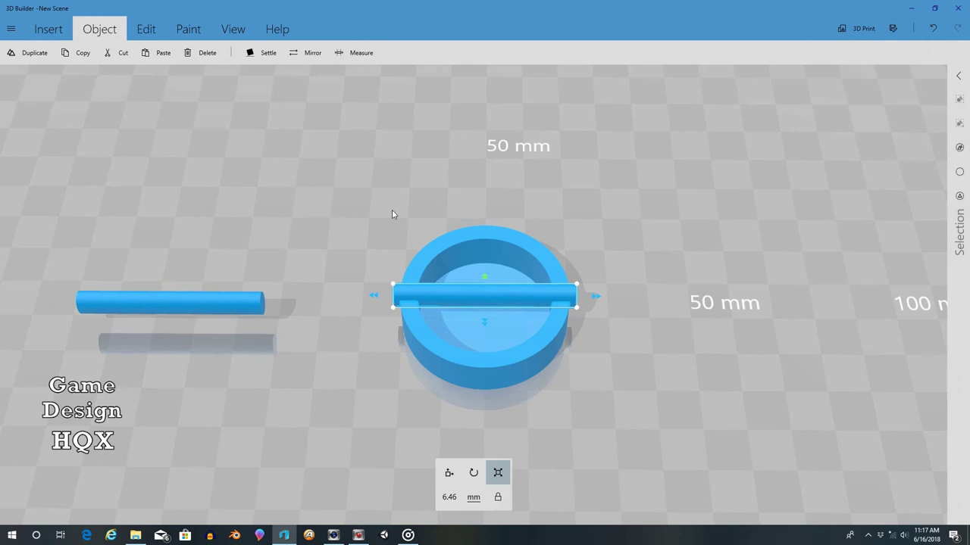
pyautogui.click(143, 28)
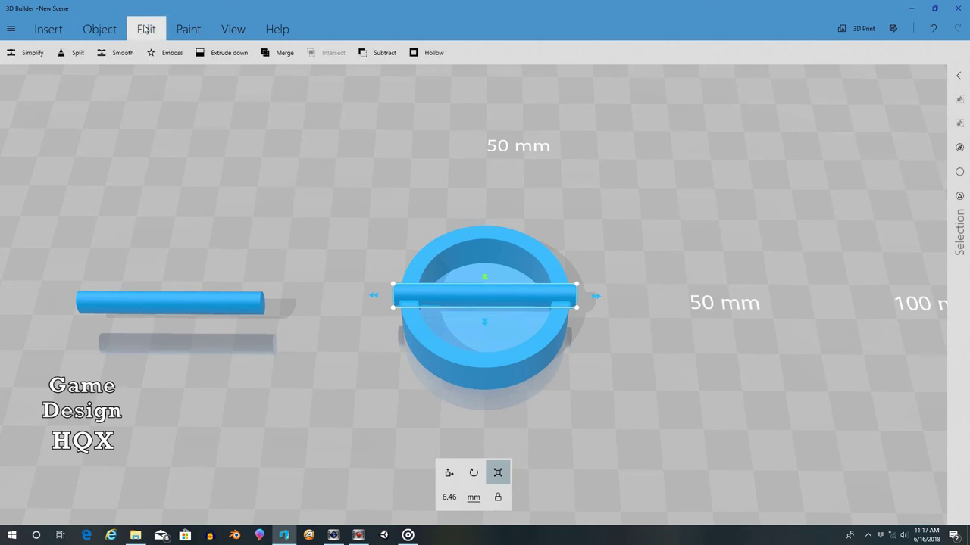
pyautogui.click(370, 53)
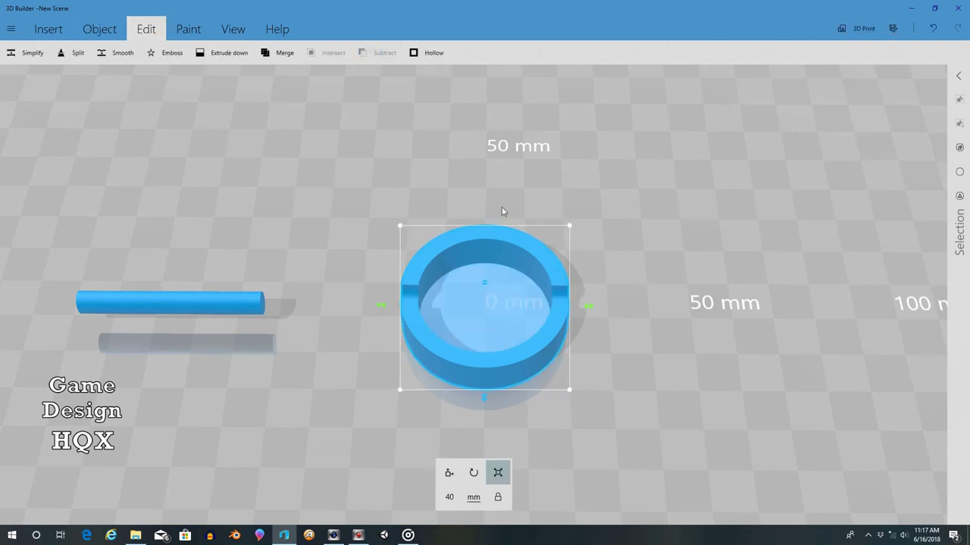
pyautogui.moveTo(637, 273)
pyautogui.mouseDown(button='right')
pyautogui.moveTo(454, 249)
pyautogui.moveTo(348, 220)
pyautogui.moveTo(498, 264)
pyautogui.moveTo(666, 253)
pyautogui.moveTo(622, 271)
pyautogui.mouseUp(button='right')
# Step: Move the leftover bar into the notched ring
pyautogui.click(207, 316)
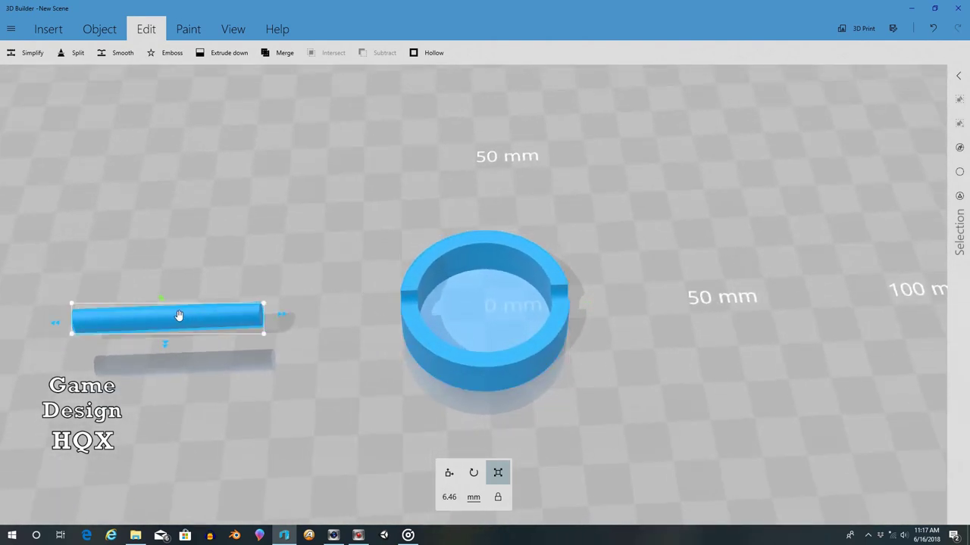
pyautogui.click(449, 472)
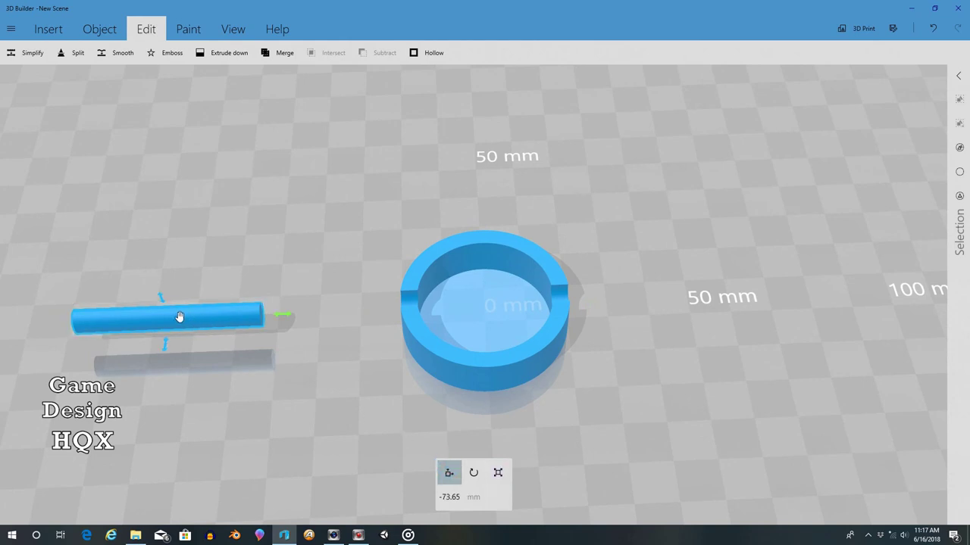
pyautogui.moveTo(175, 316)
pyautogui.mouseDown()
pyautogui.moveTo(323, 331)
pyautogui.moveTo(489, 297)
pyautogui.moveTo(541, 314)
pyautogui.mouseUp()
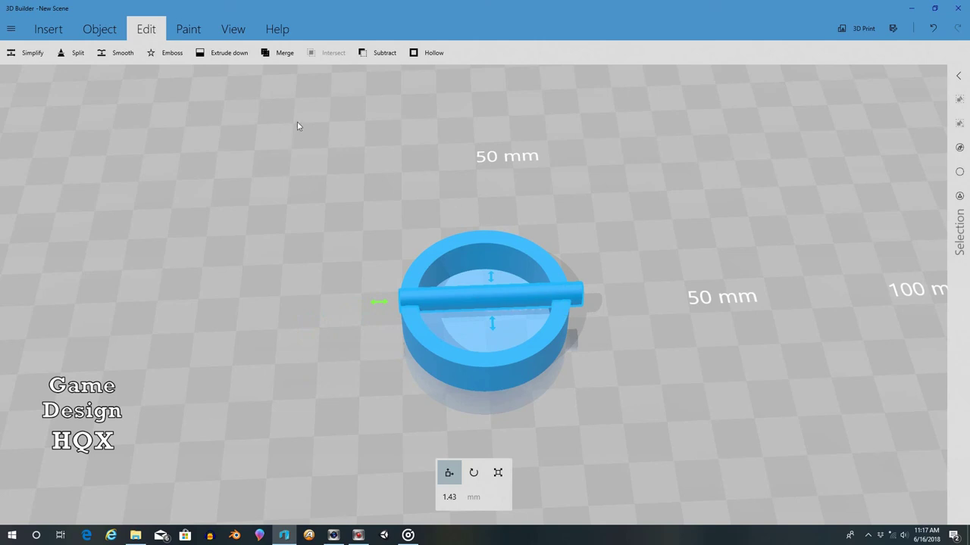
# Step: Rotate the bar flat across the ring, diagonal to the notches at about 300°
pyautogui.click(473, 474)
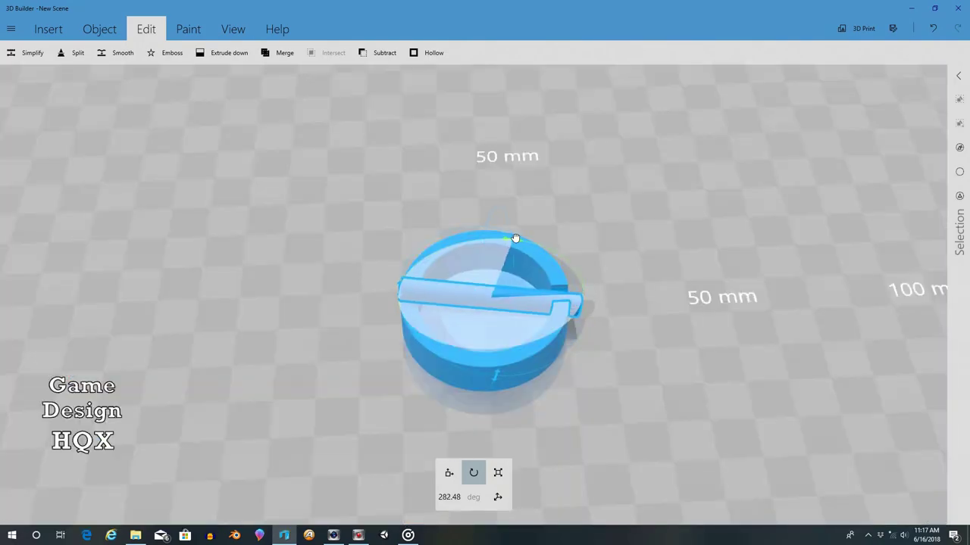
pyautogui.moveTo(493, 241); pyautogui.dragTo(518, 239)
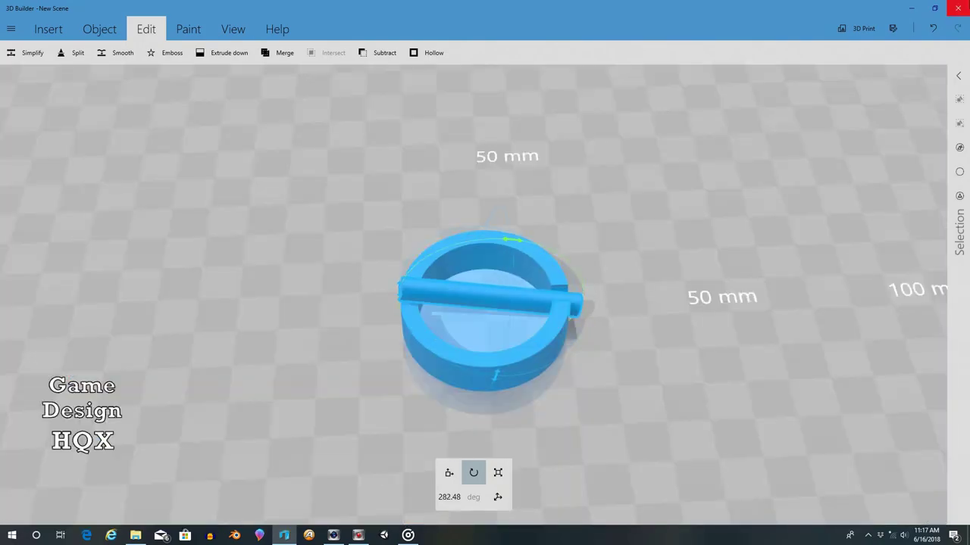
pyautogui.click(934, 28)
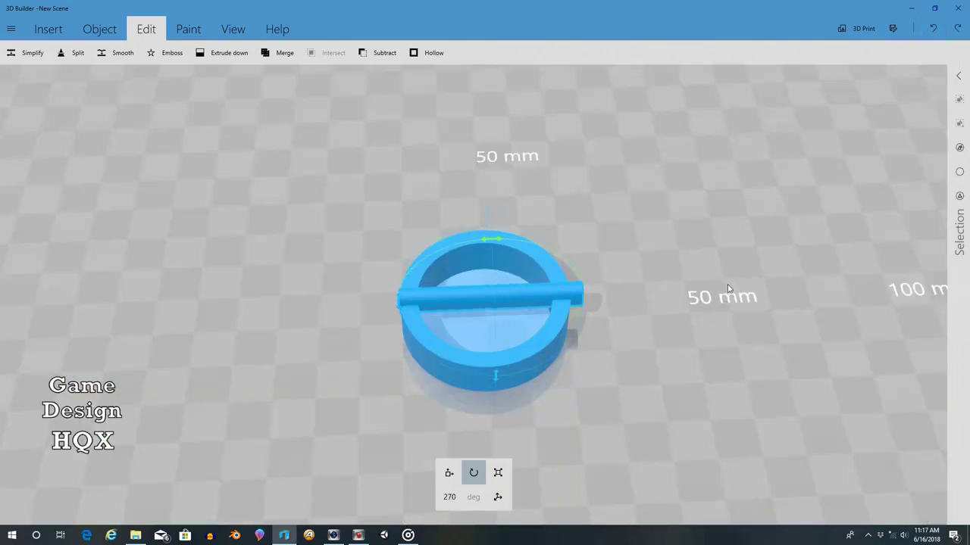
pyautogui.moveTo(726, 290); pyautogui.dragTo(307, 230)
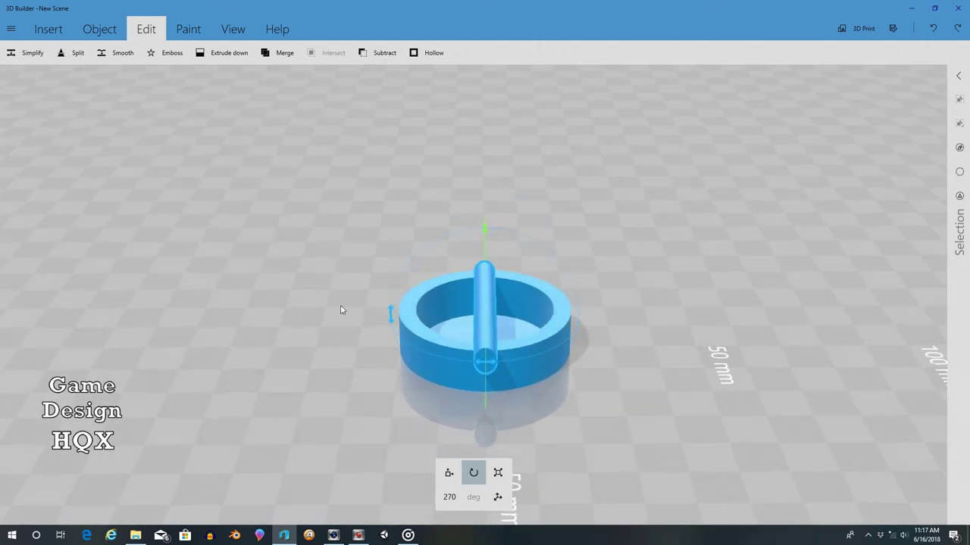
pyautogui.moveTo(483, 367); pyautogui.dragTo(375, 346)
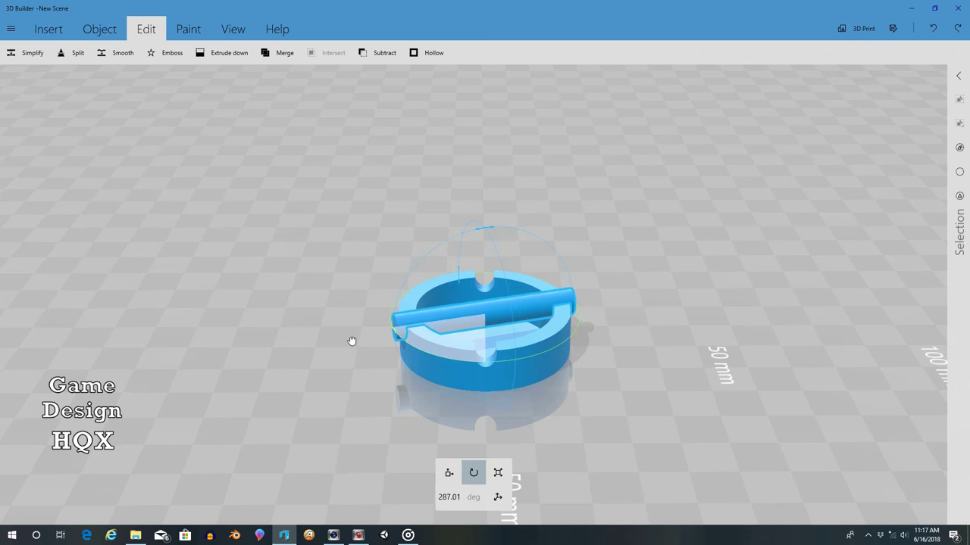
pyautogui.moveTo(331, 260)
pyautogui.mouseDown()
pyautogui.moveTo(623, 350)
pyautogui.moveTo(693, 335)
pyautogui.mouseUp()
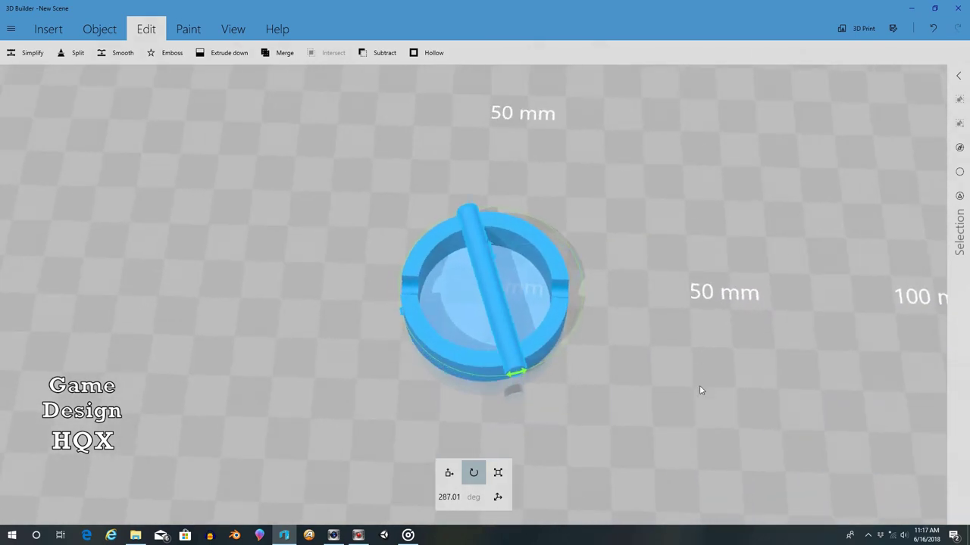
pyautogui.moveTo(520, 374); pyautogui.dragTo(545, 374)
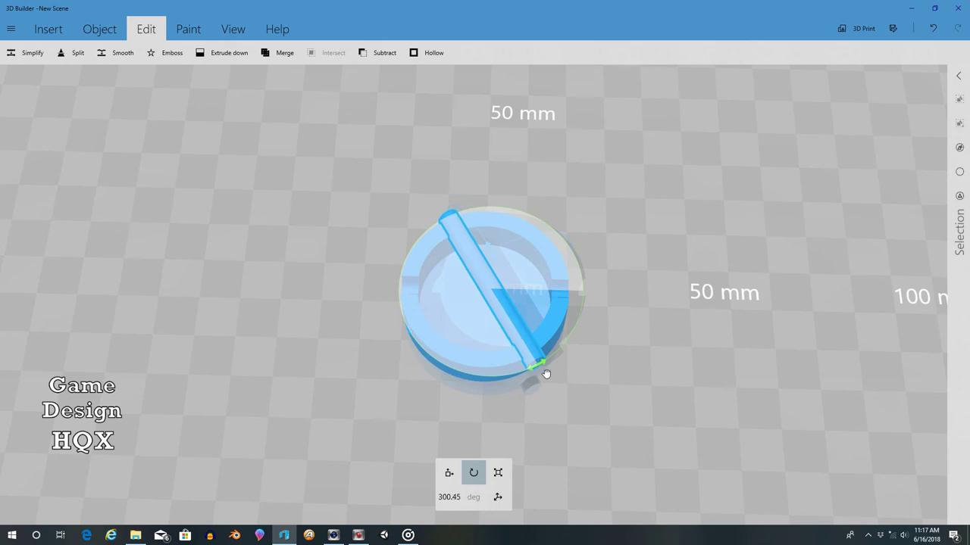
pyautogui.moveTo(545, 373); pyautogui.dragTo(546, 374)
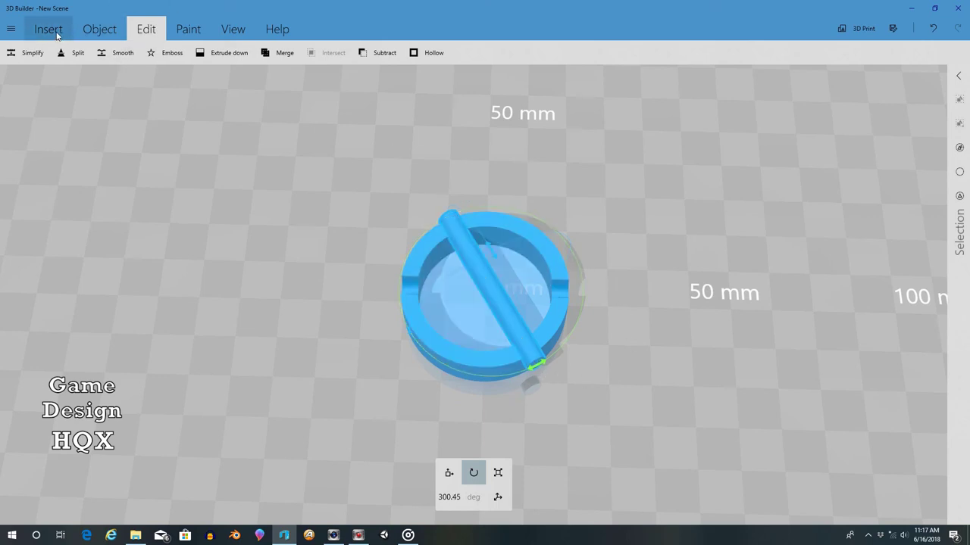
# Step: Paste a spare bar copy, then subtract the diagonal bar from the ring
pyautogui.click(99, 31)
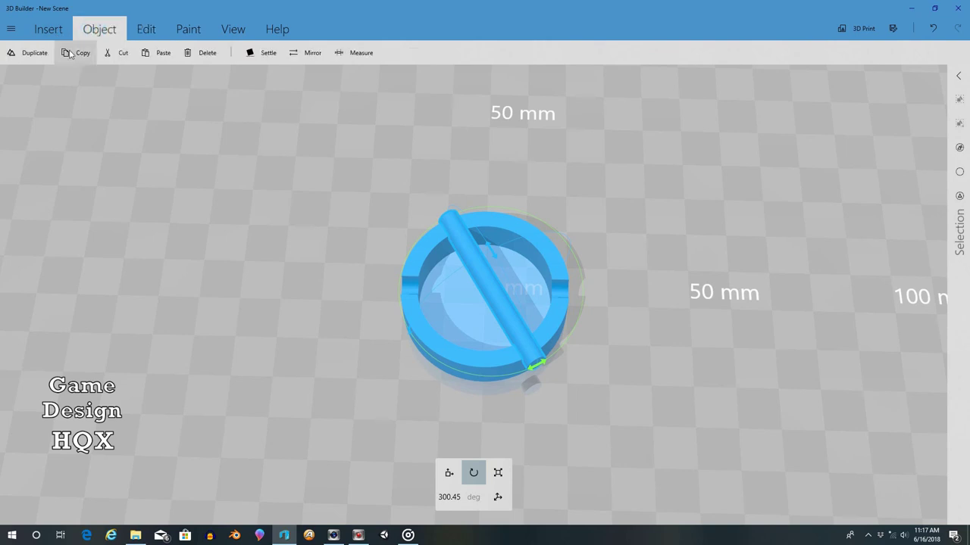
pyautogui.click(162, 53)
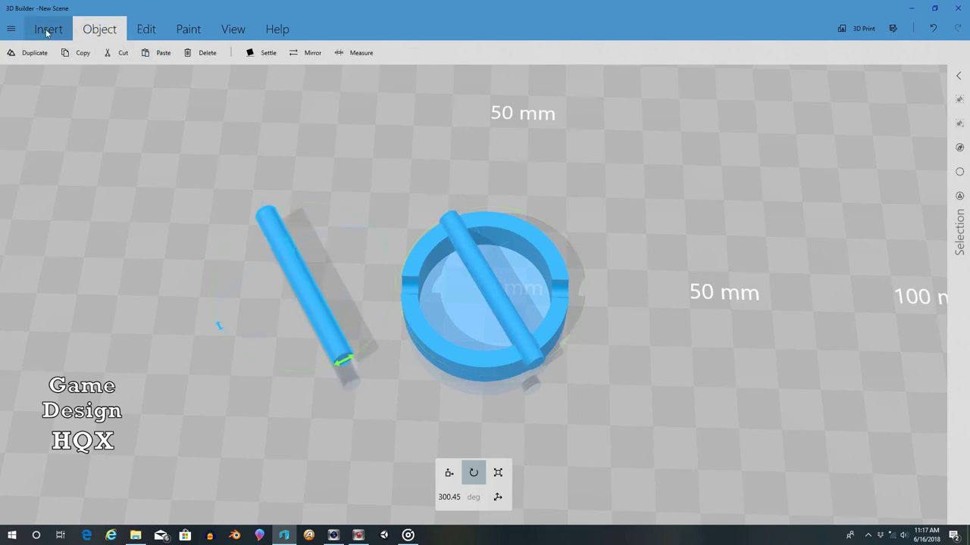
pyautogui.click(505, 307)
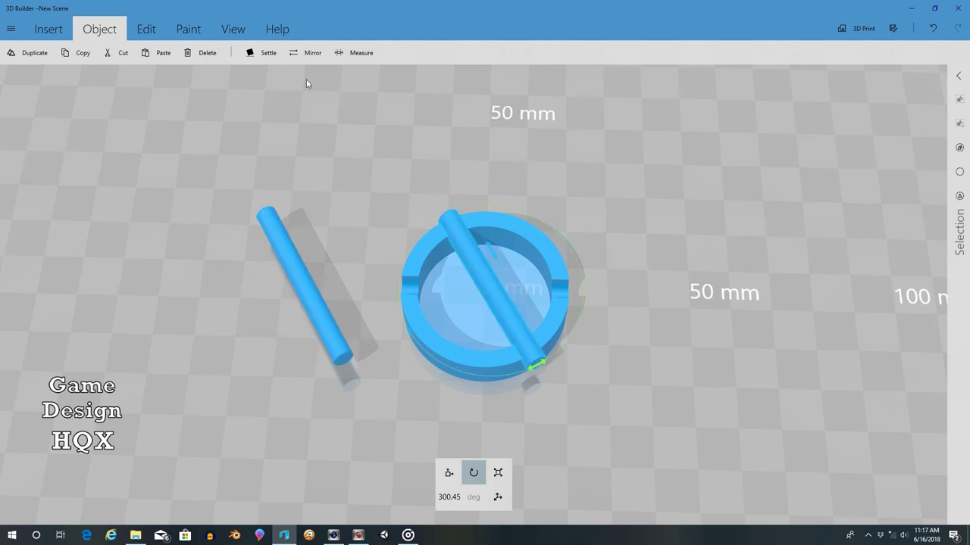
pyautogui.click(147, 27)
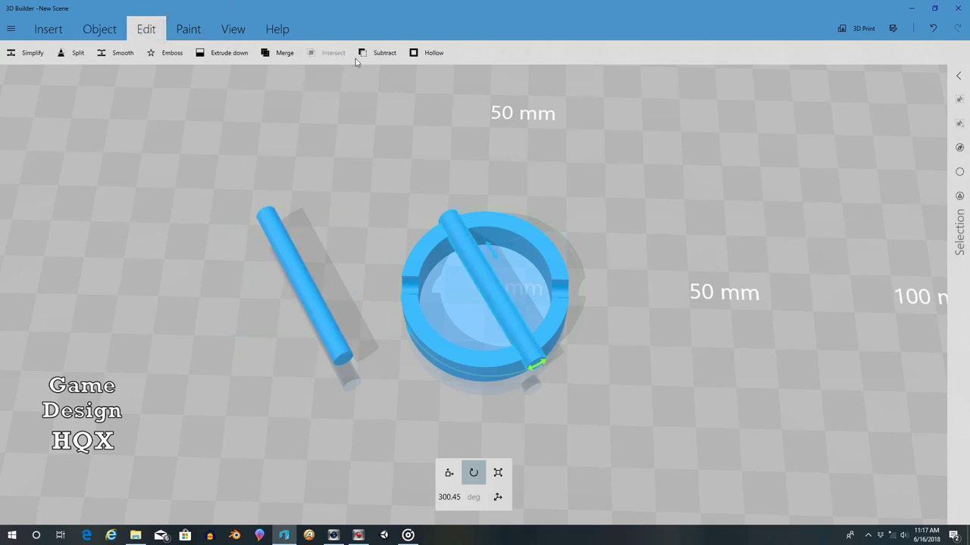
pyautogui.click(384, 53)
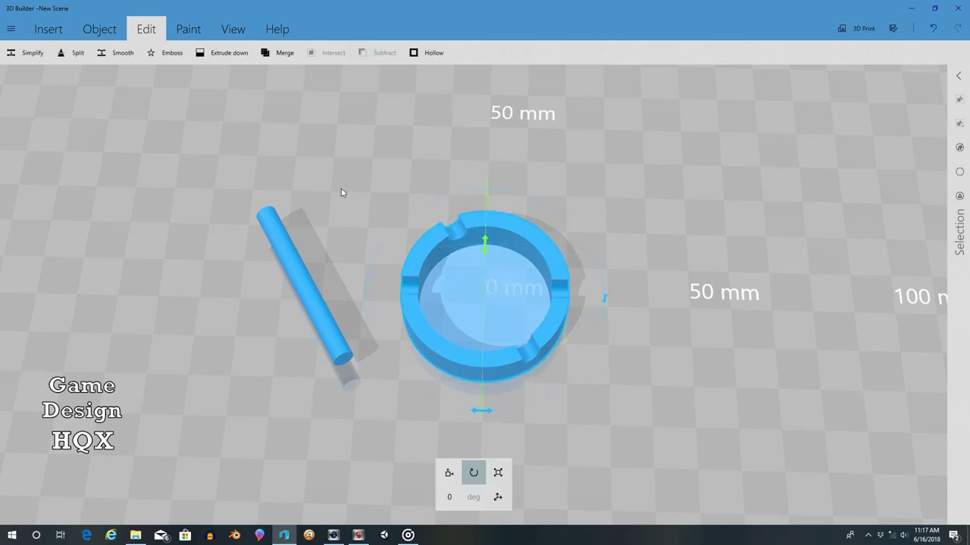
pyautogui.click(290, 259)
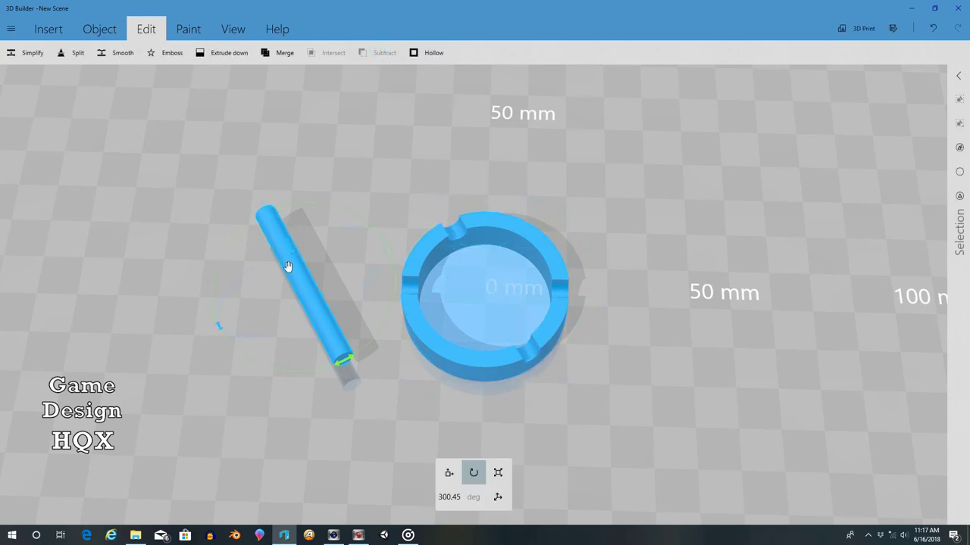
# Step: Turn the spare bar to 225°, slide it onto the rim, and subtract it
pyautogui.moveTo(343, 362); pyautogui.dragTo(250, 341)
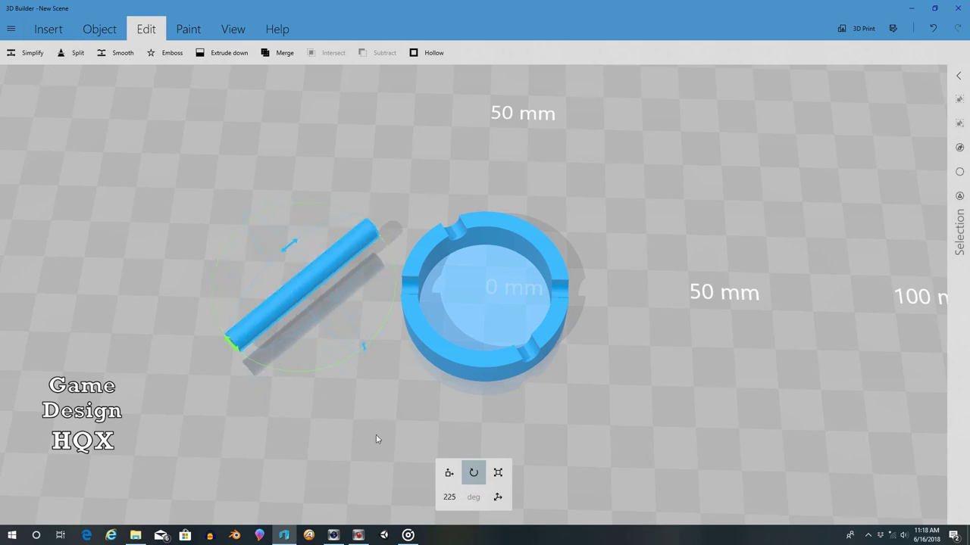
pyautogui.click(448, 473)
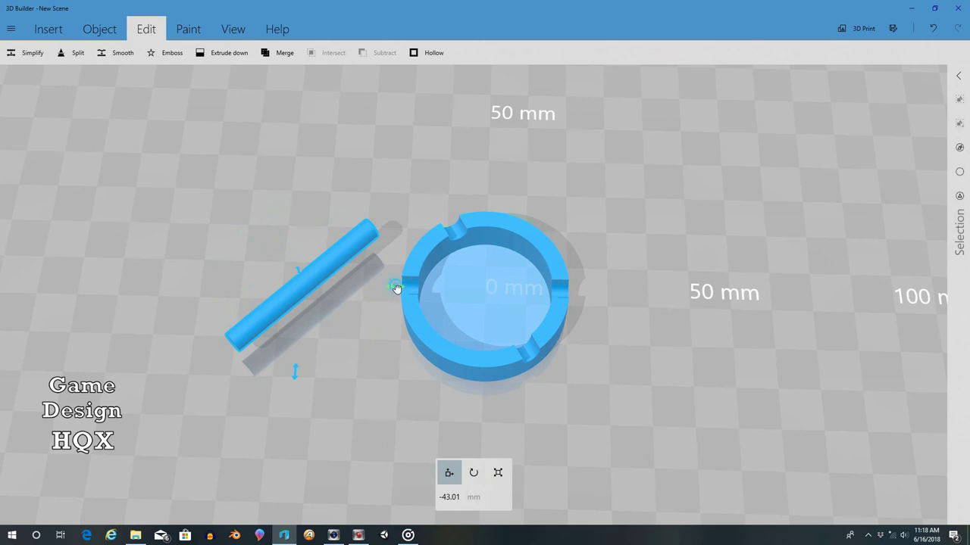
pyautogui.moveTo(396, 296); pyautogui.dragTo(579, 294)
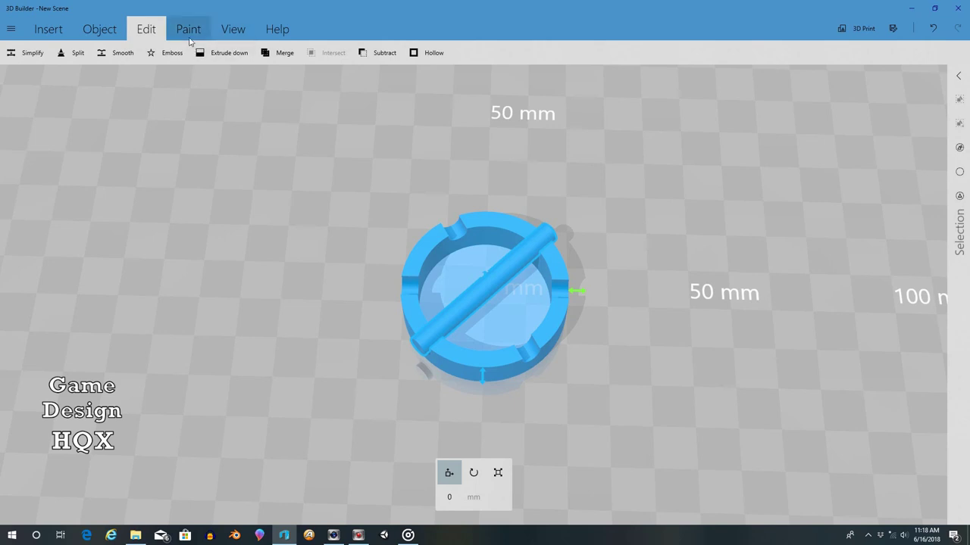
pyautogui.click(386, 56)
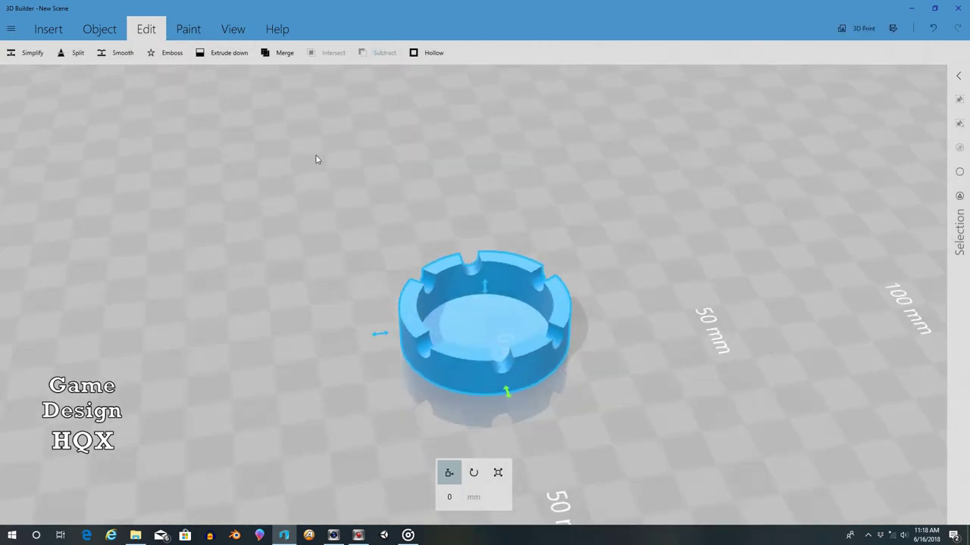